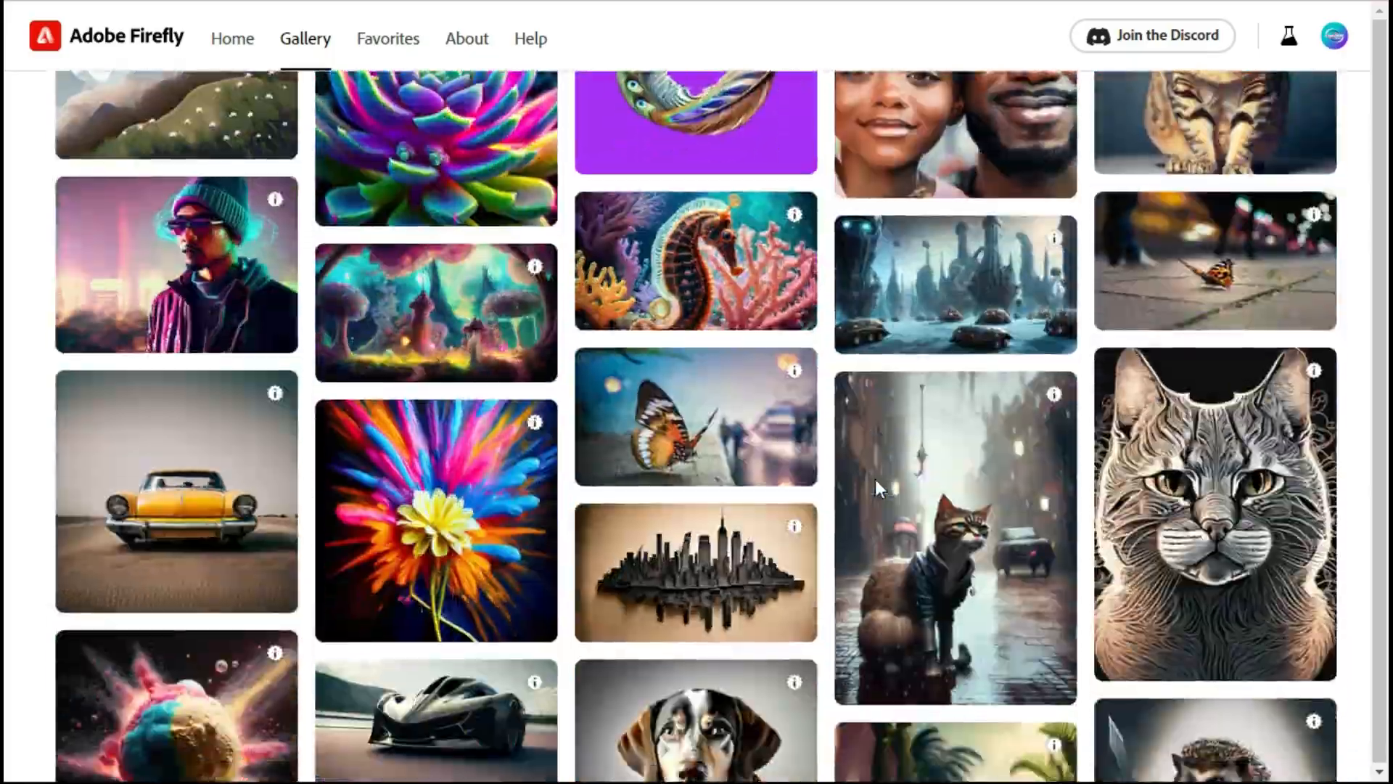
- Scroll through the Adobe Firefly community gallery to browse the generated images
scroll(876, 490, "down", 20)
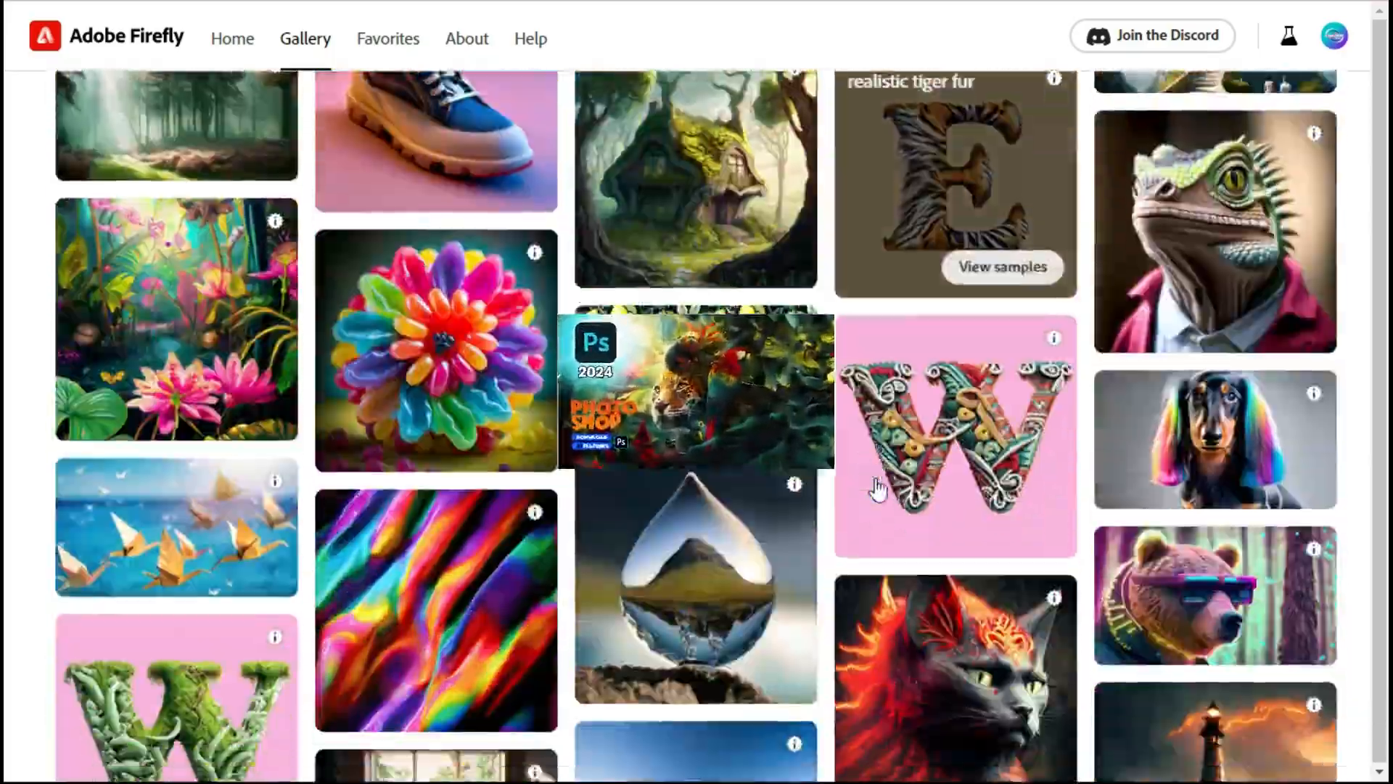
scroll(877, 489, "down", 20)
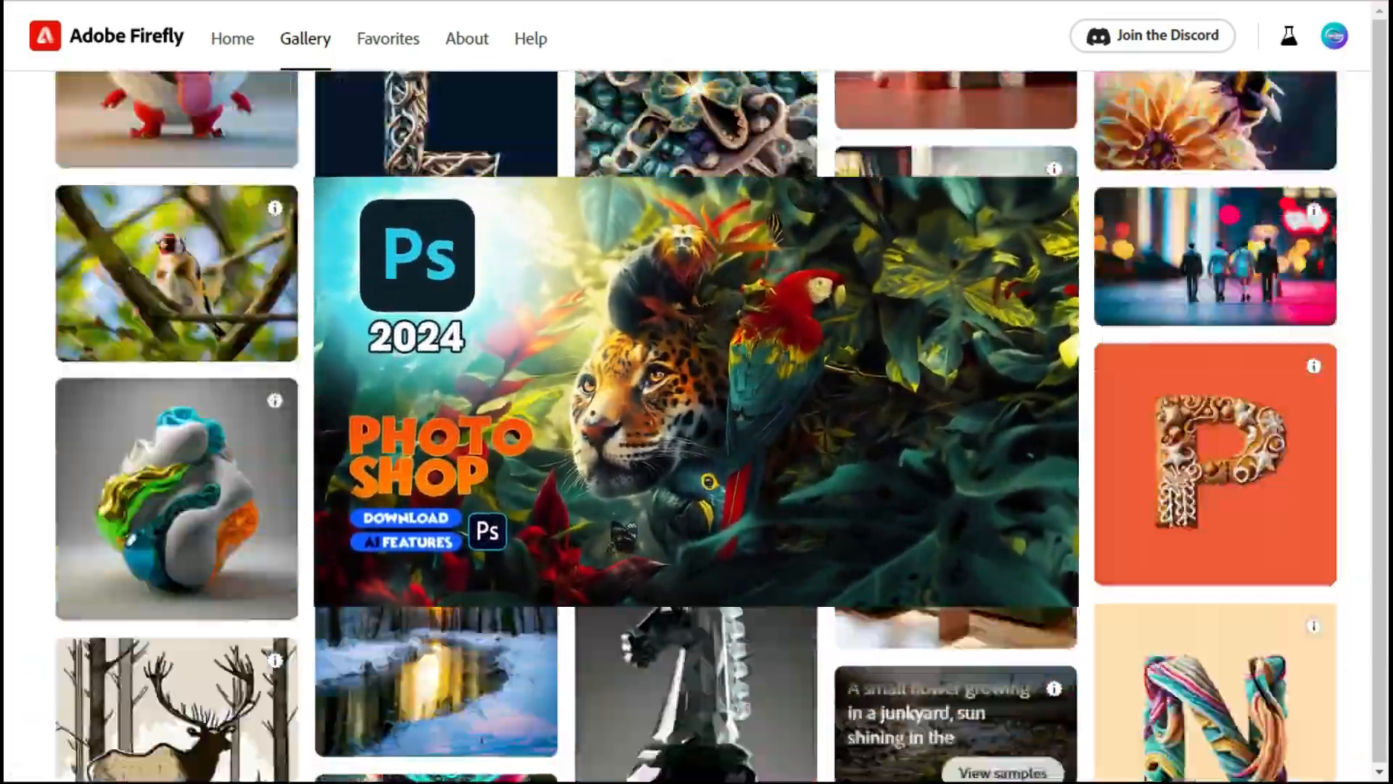
scroll(930, 415, "down", 20)
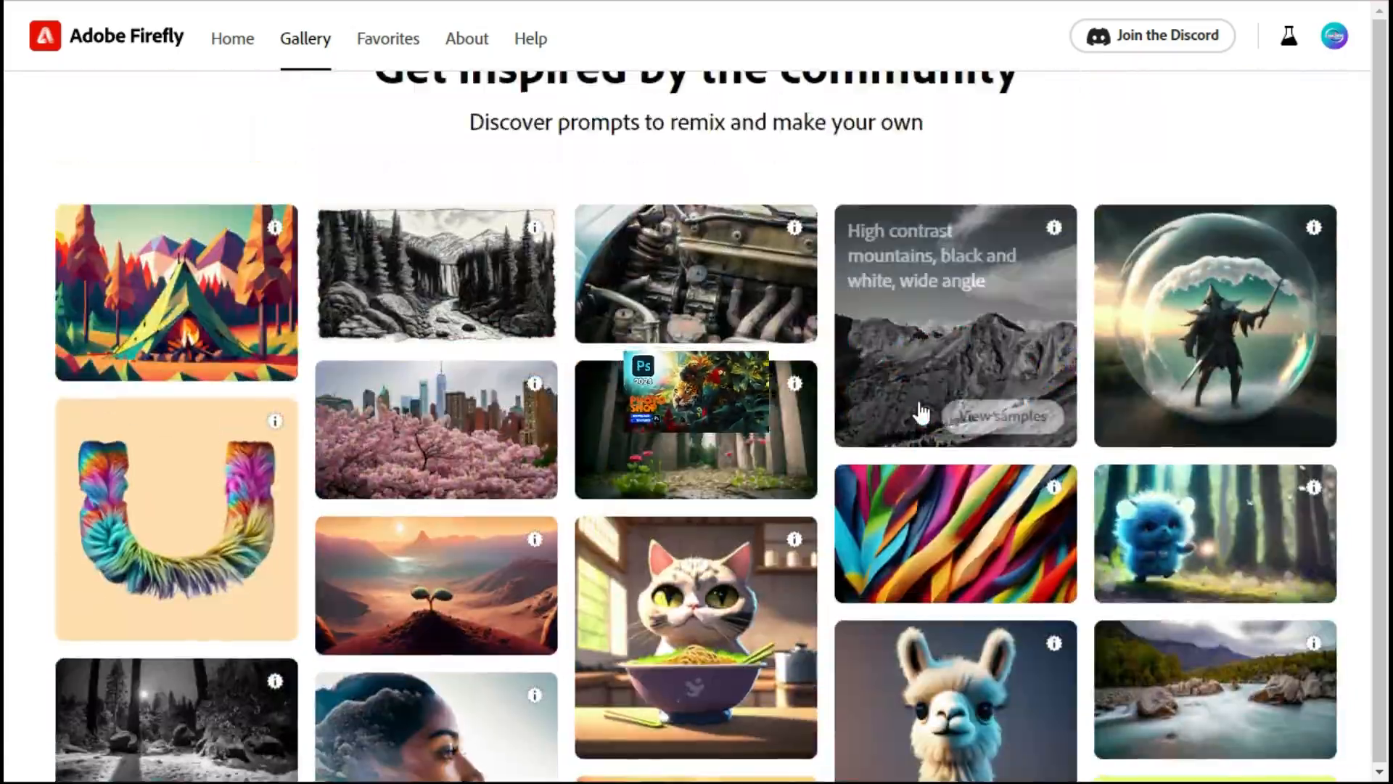
scroll(914, 414, "down", 5)
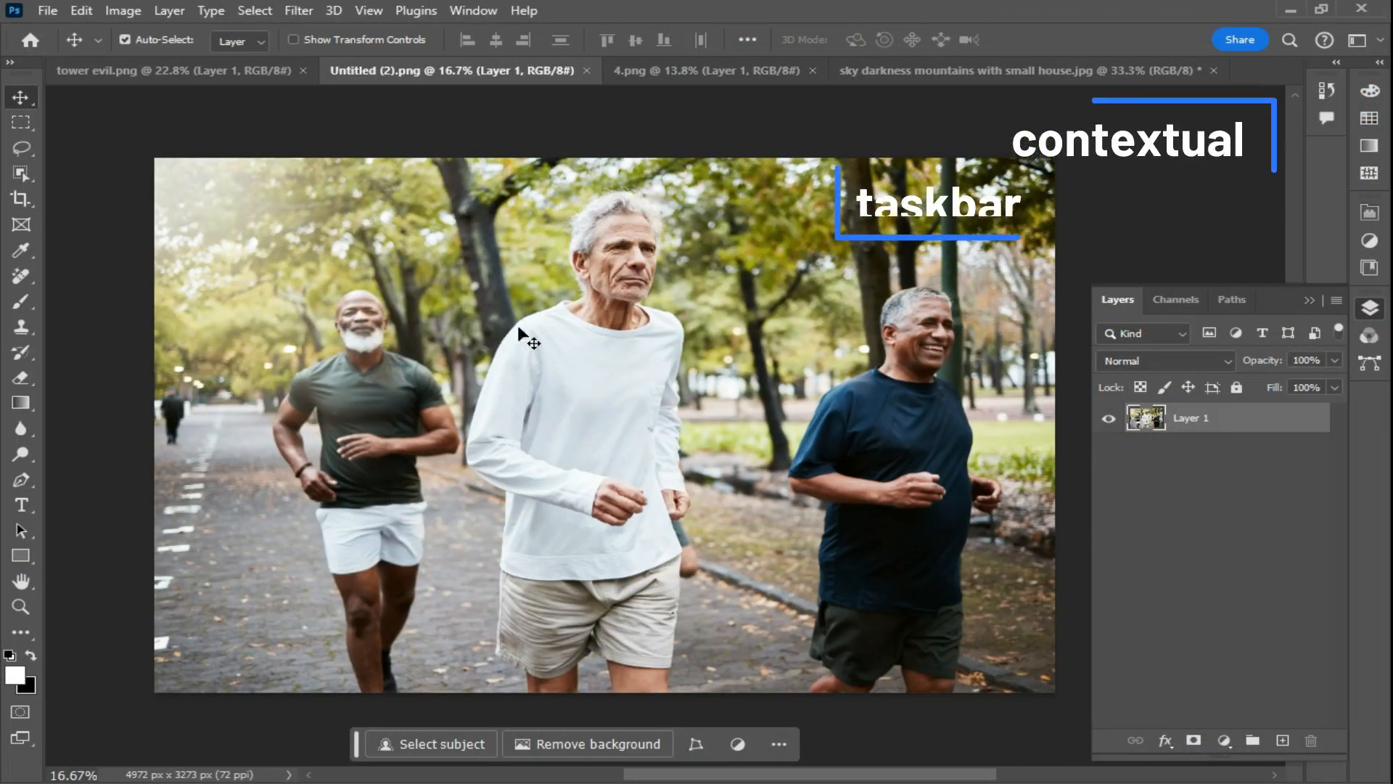
- Select the left runner with a rectangular marquee and reposition the contextual task bar below the image
key("m")
left_click_drag(438, 250, 242, 614)
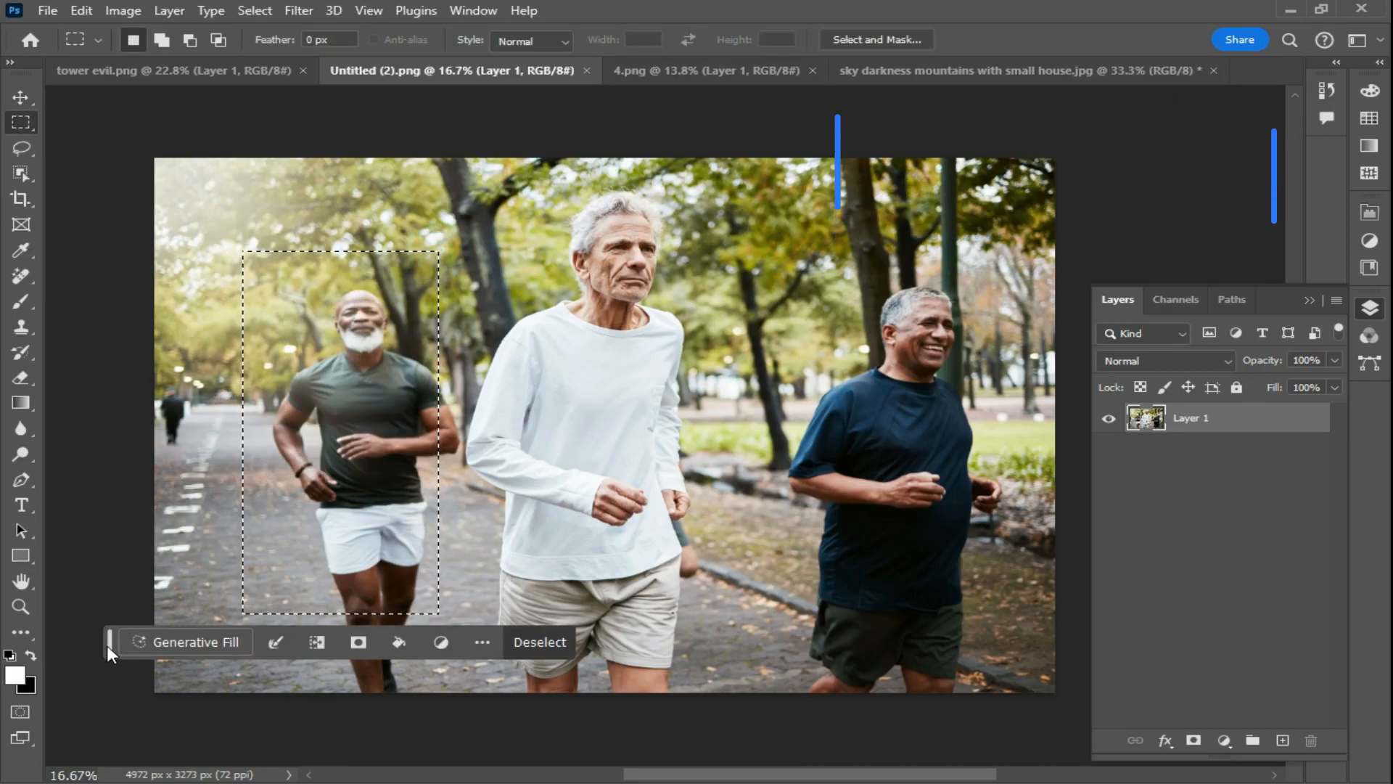
left_click(482, 643)
left_click(537, 685)
left_click_drag(114, 651, 331, 746)
left_click(700, 745)
left_click(702, 735)
left_click(780, 747)
left_click_drag(512, 242, 219, 690)
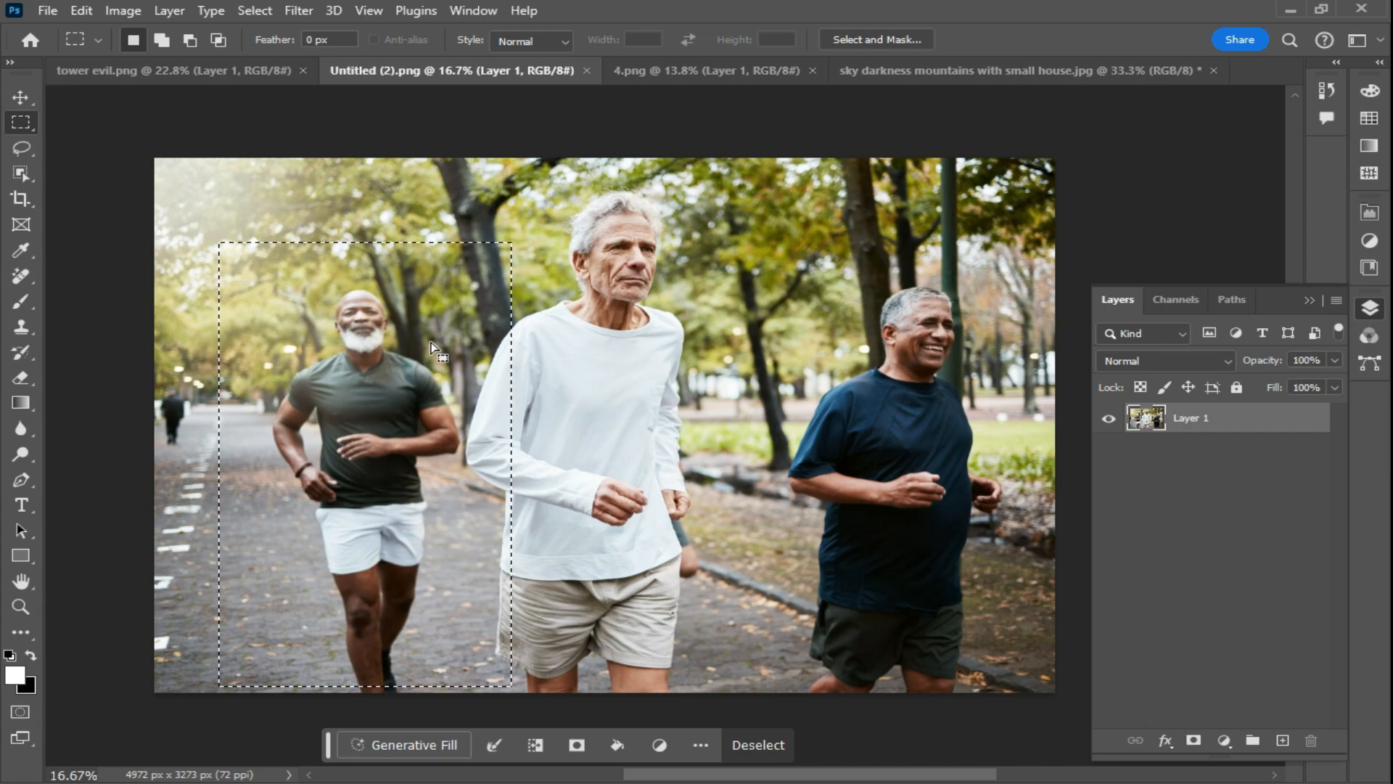
left_click(474, 258)
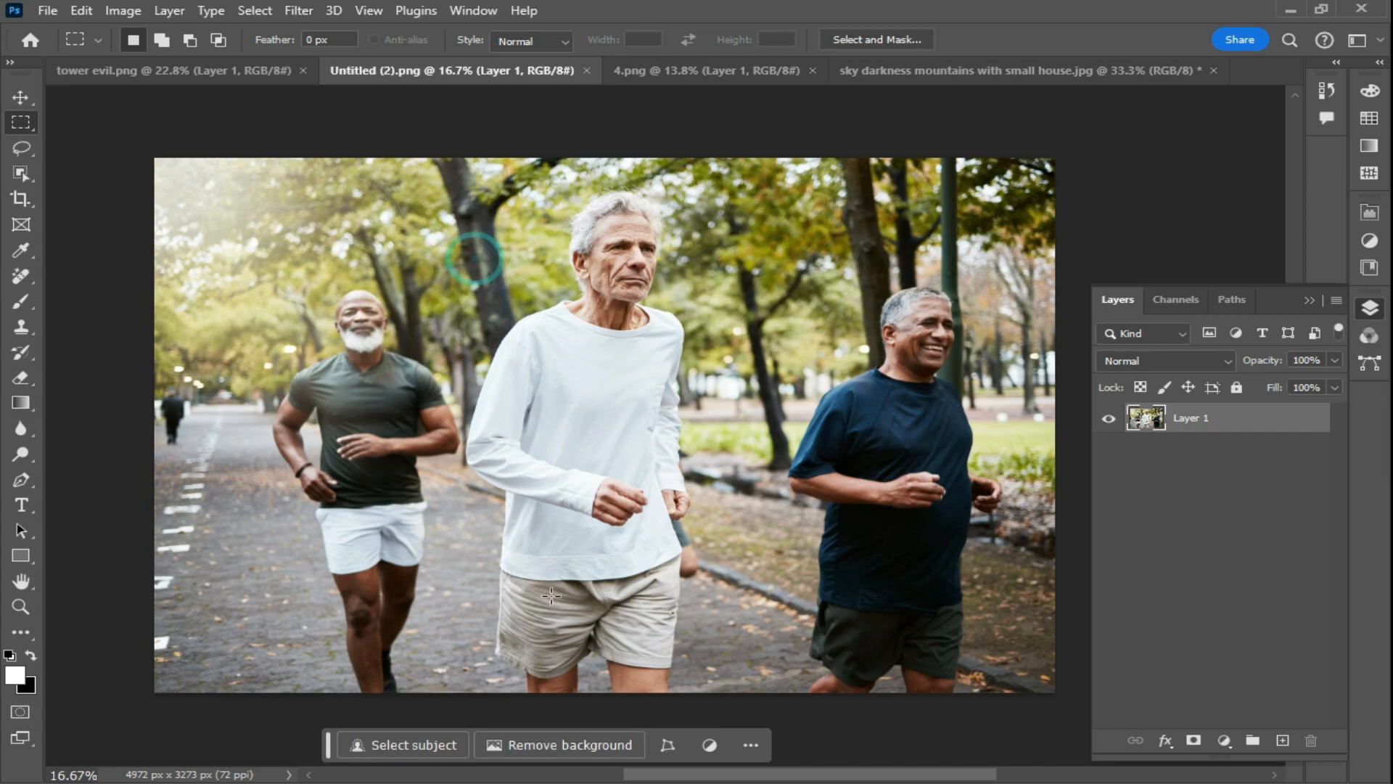
- Toggle the contextual task bar off and back on through the Window menu
left_click(753, 745)
left_click(760, 730)
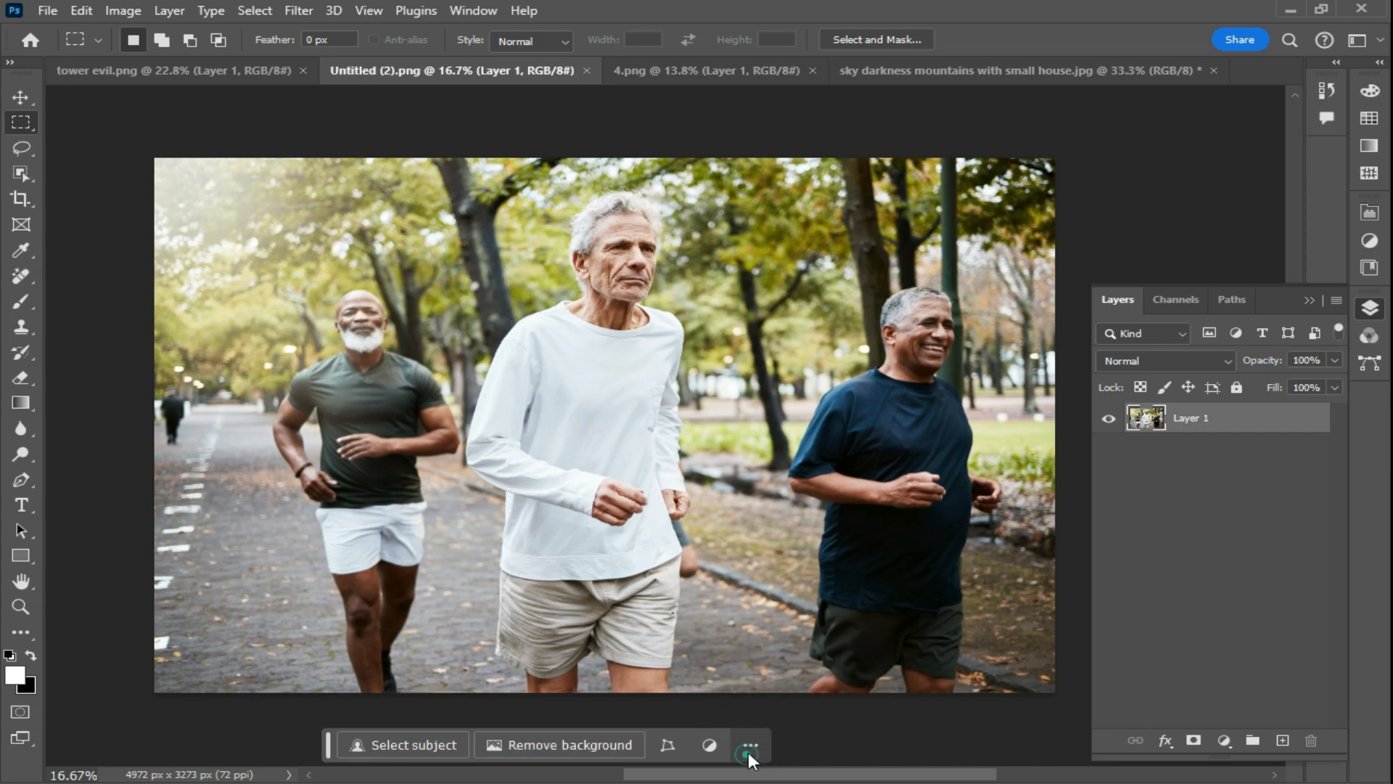
left_click(473, 10)
left_click(532, 774)
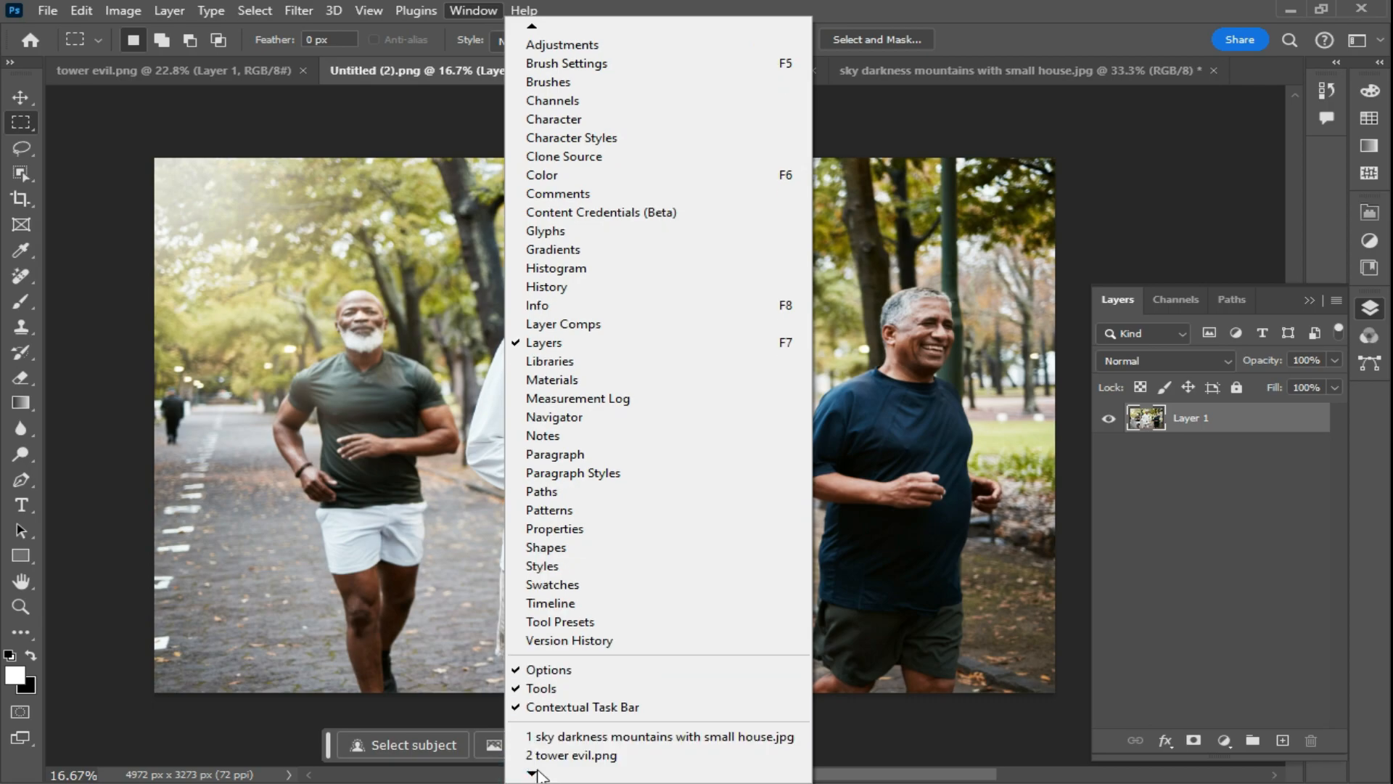
left_click(540, 668)
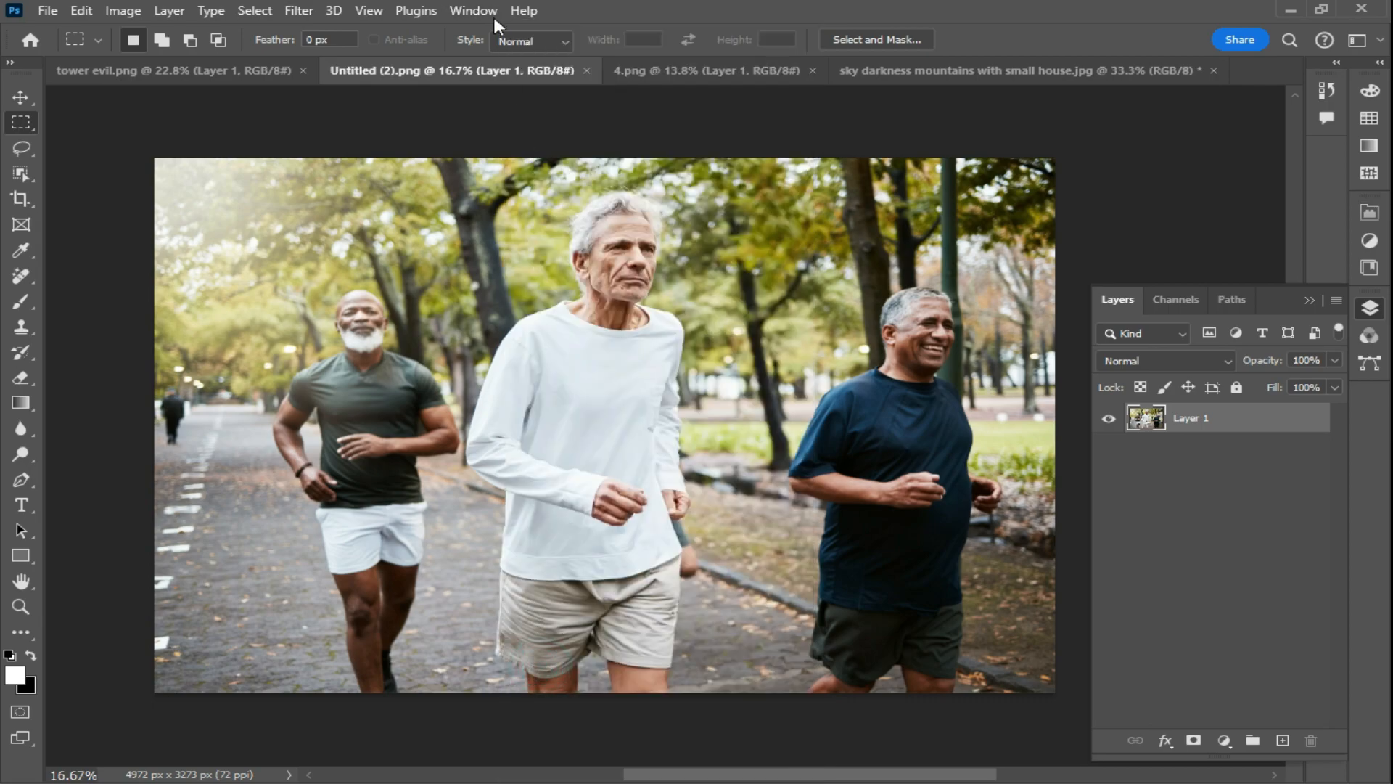
left_click(473, 11)
left_click(541, 668)
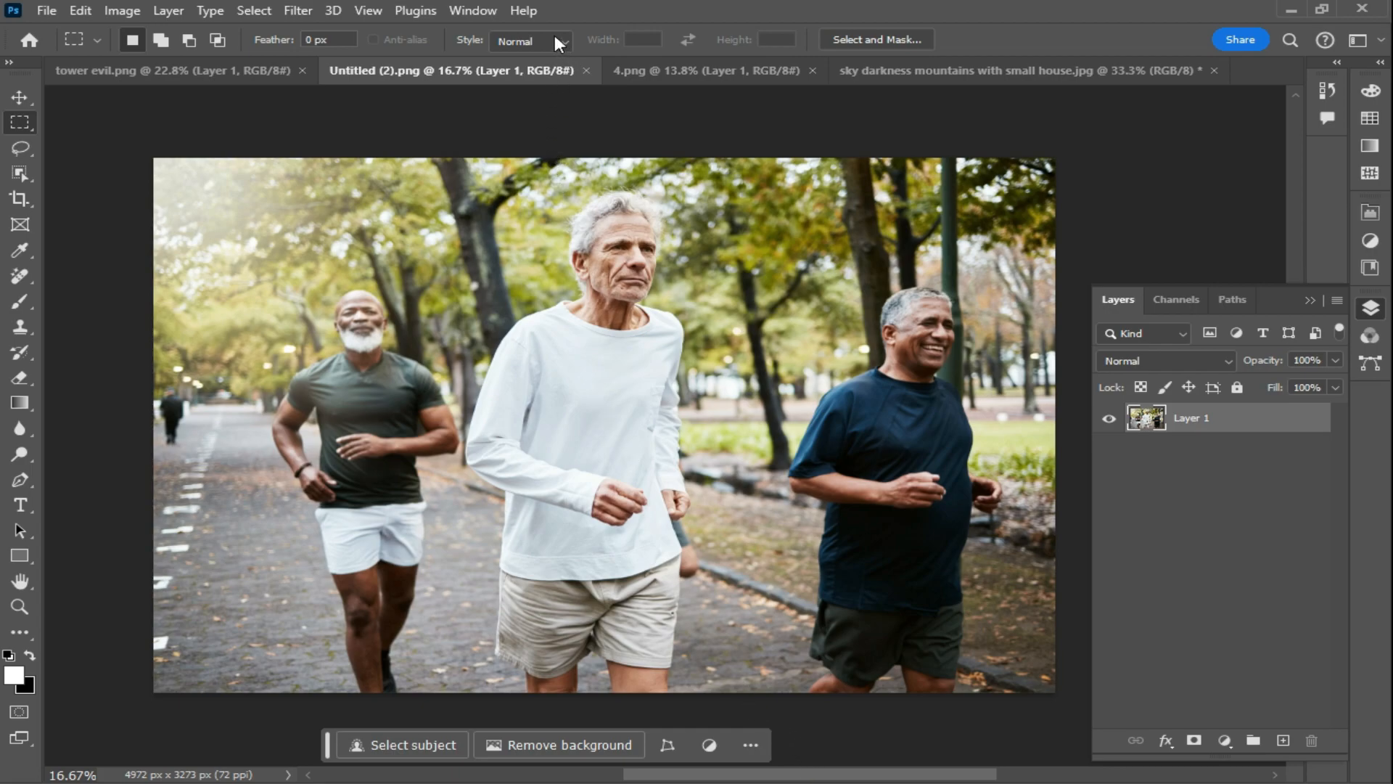
- Open the Creative Cloud Updates page from the Help menu, browse the available and recent updates, then minimize it
left_click(523, 10)
left_click(562, 249)
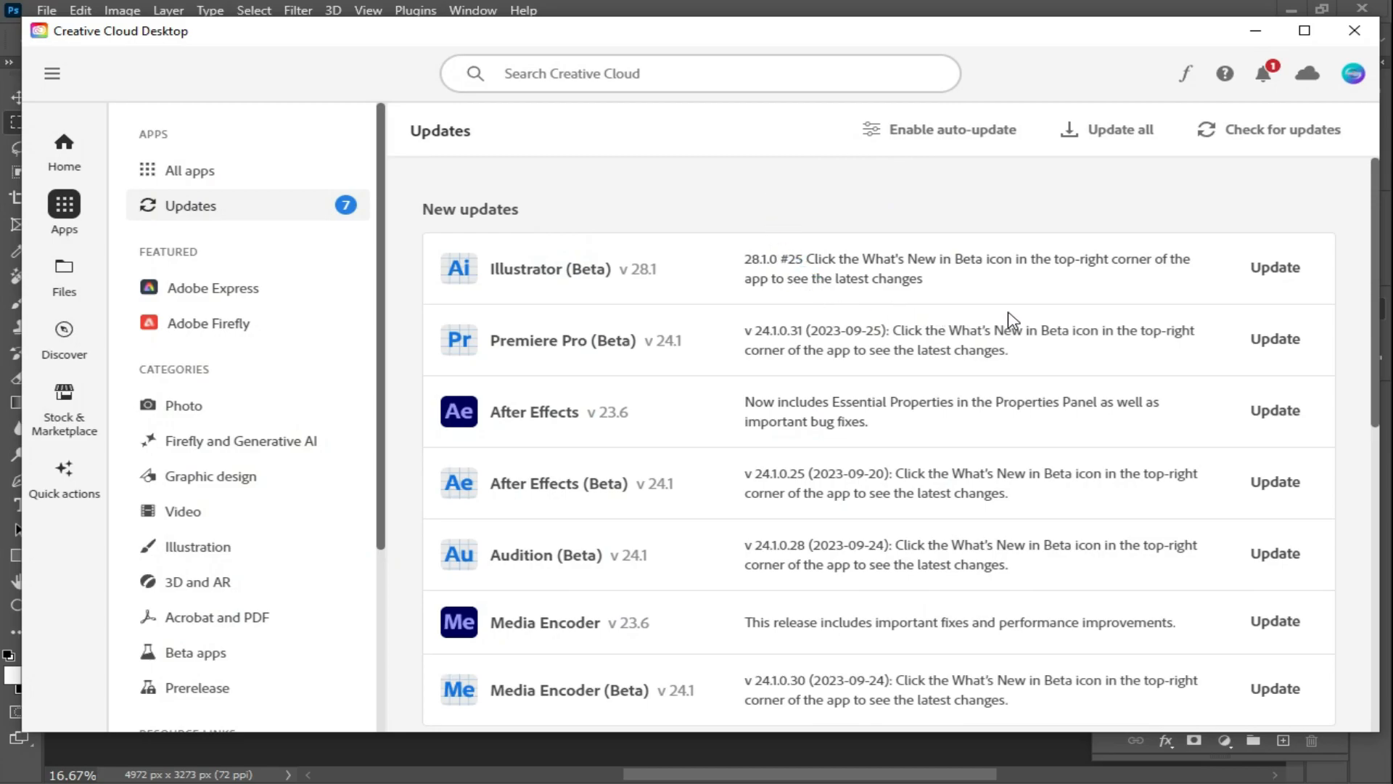
scroll(1088, 341, "down", 5)
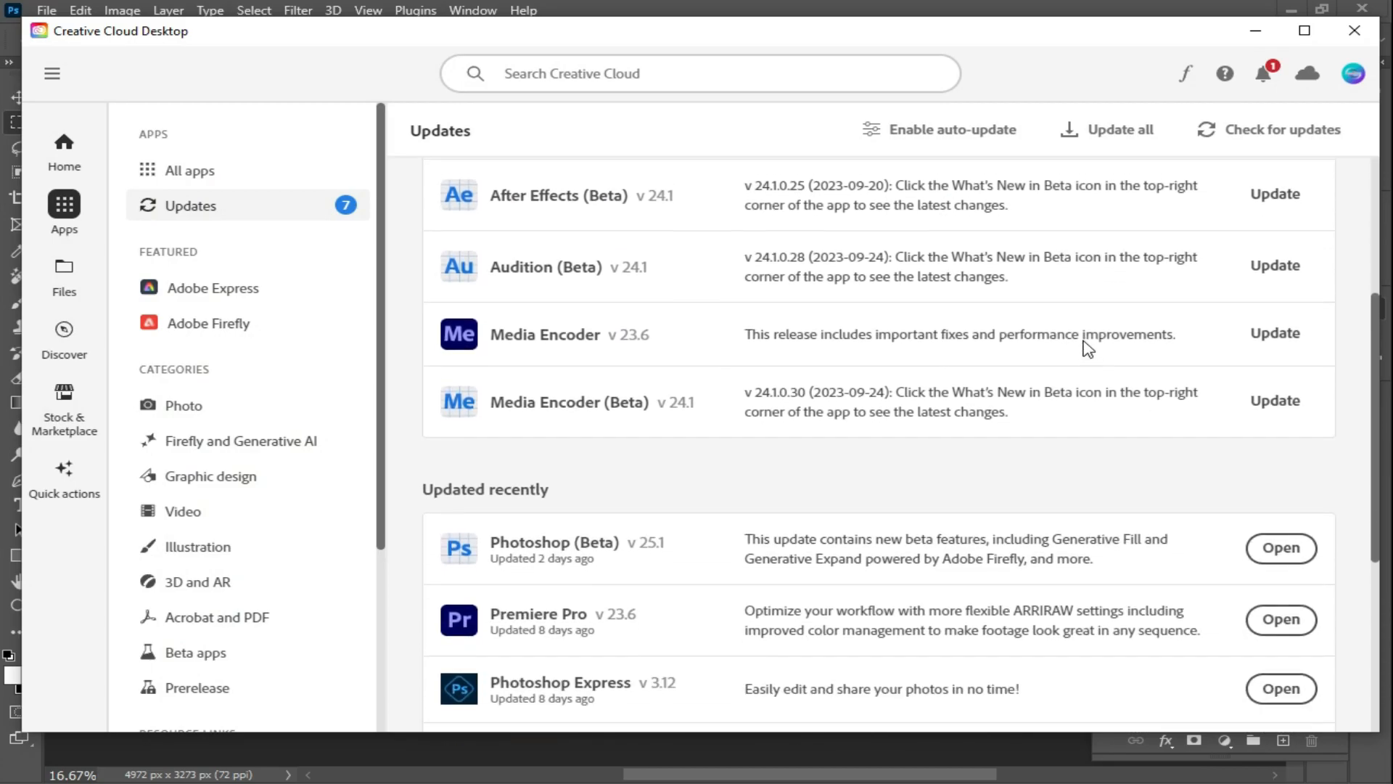
scroll(1085, 344, "up", 5)
scroll(985, 299, "down", 3)
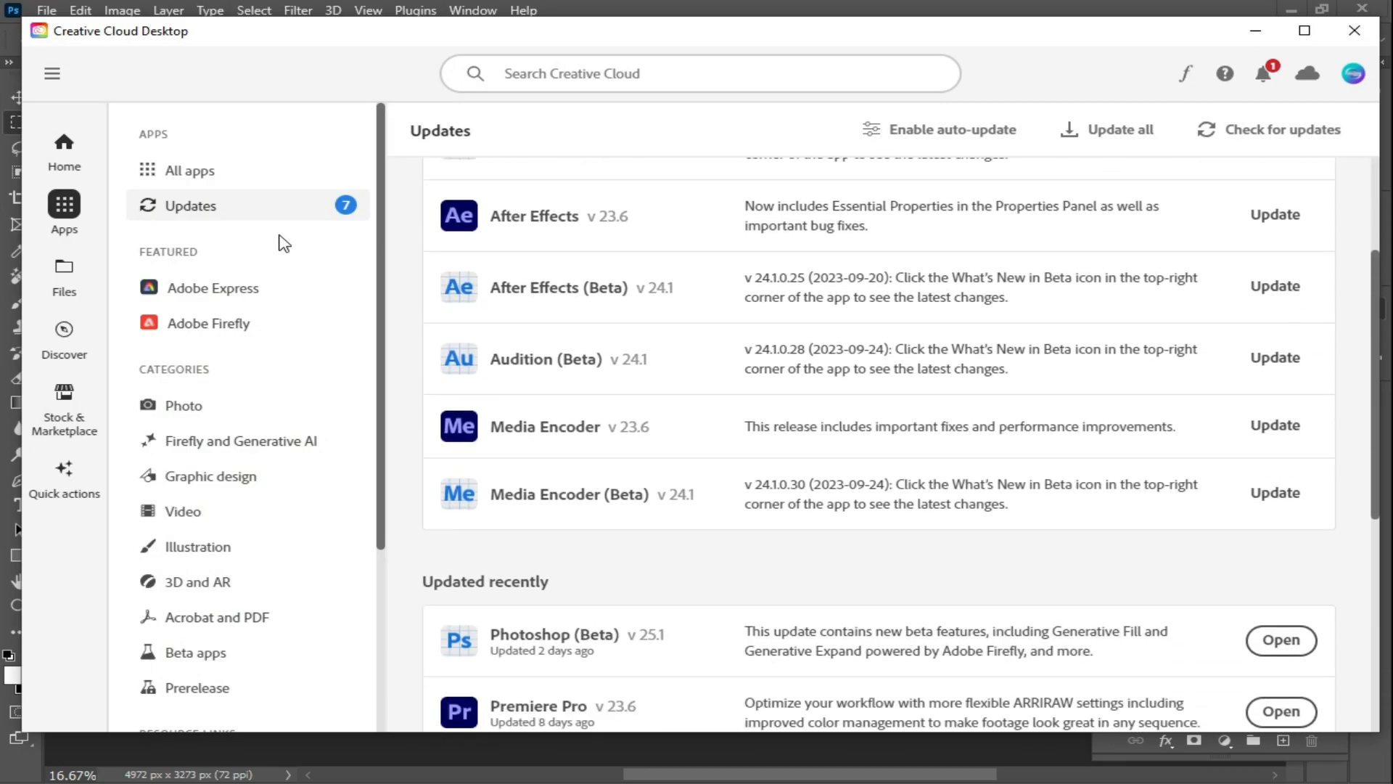
scroll(834, 290, "down", 6)
scroll(1159, 243, "up", 9)
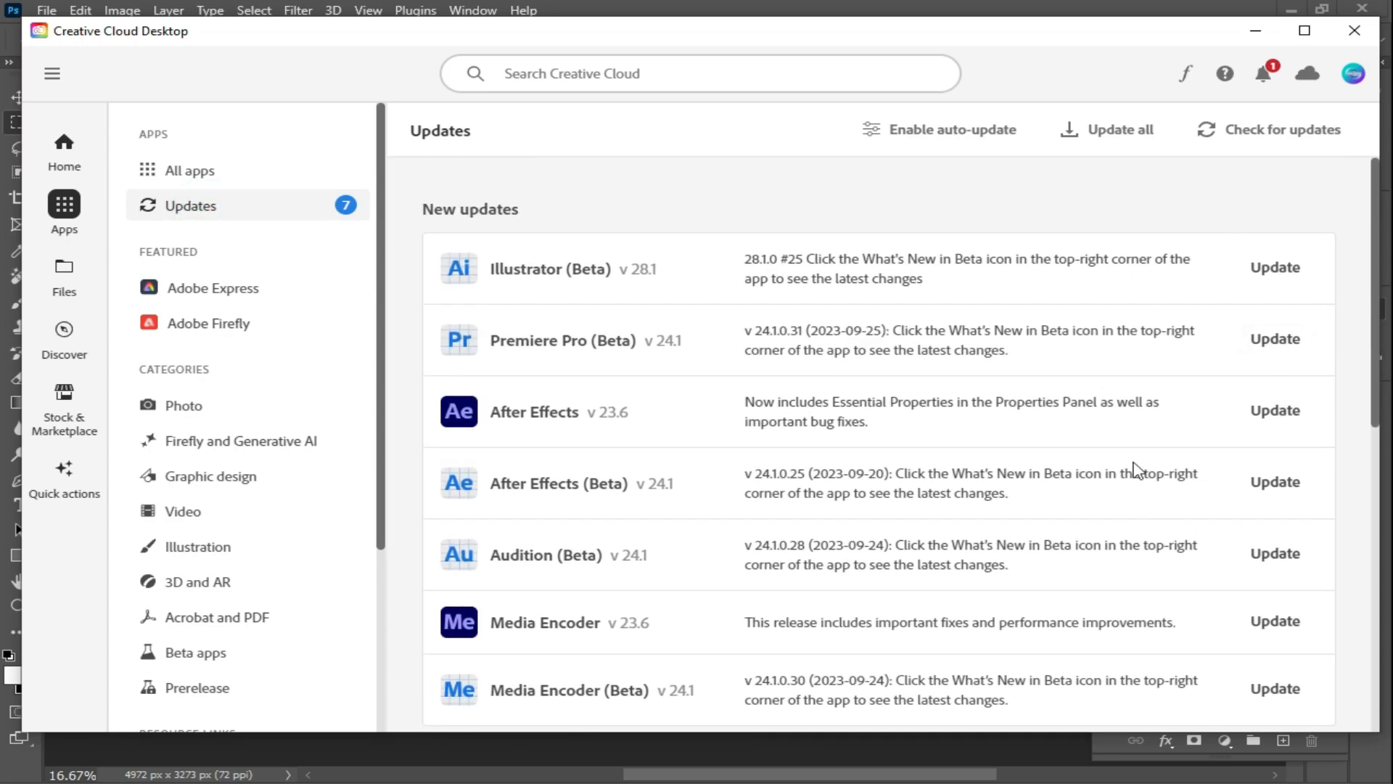
scroll(669, 421, "down", 6)
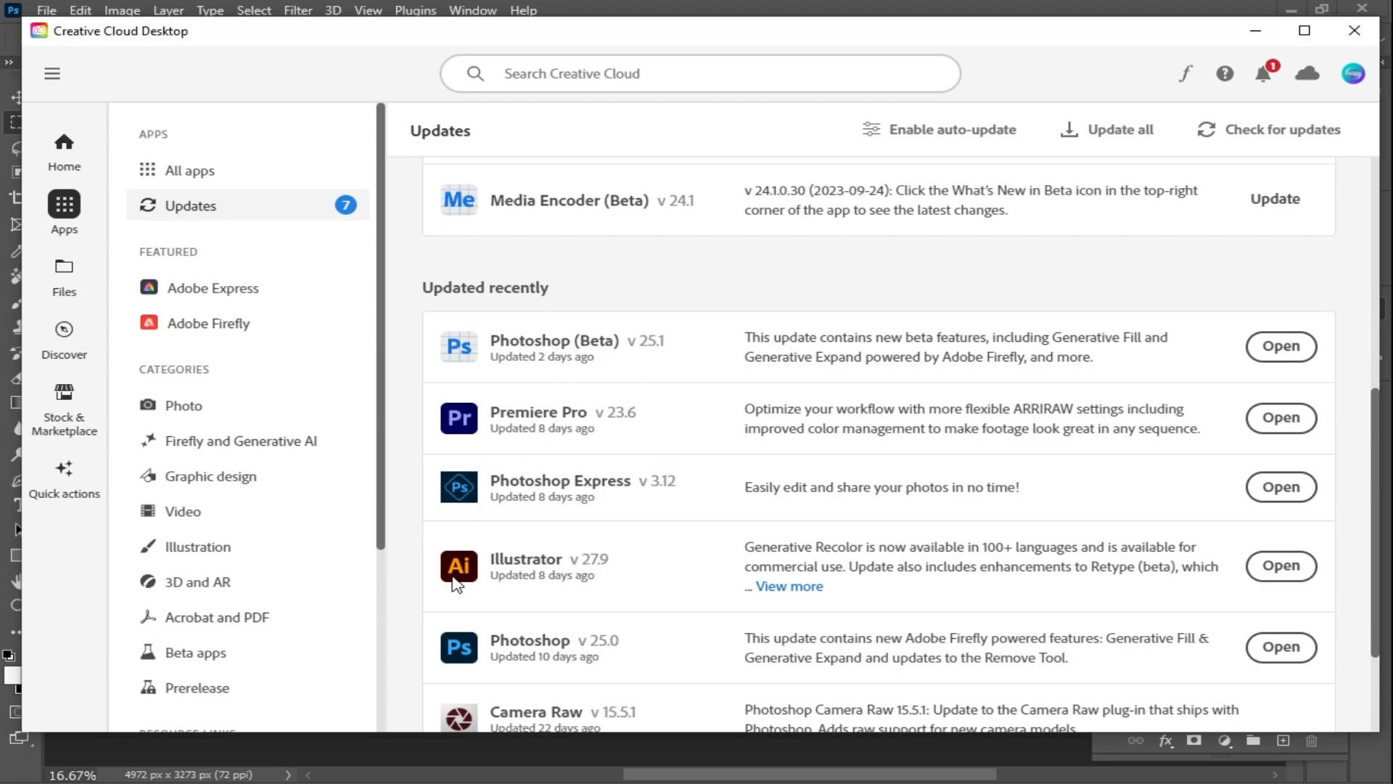
scroll(617, 662, "down", 2)
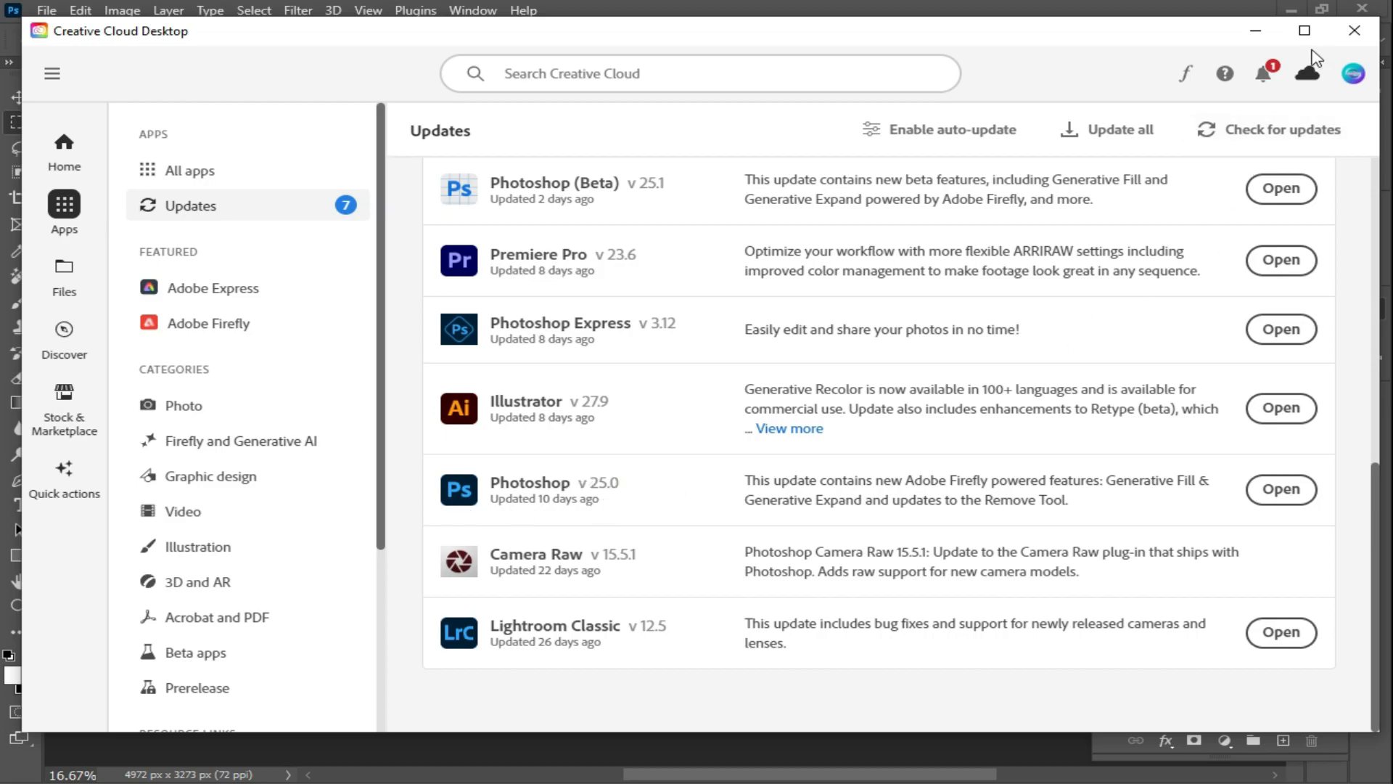
left_click(1258, 33)
- Check the Photoshop version through About Photoshop in the Help menu
left_click(523, 10)
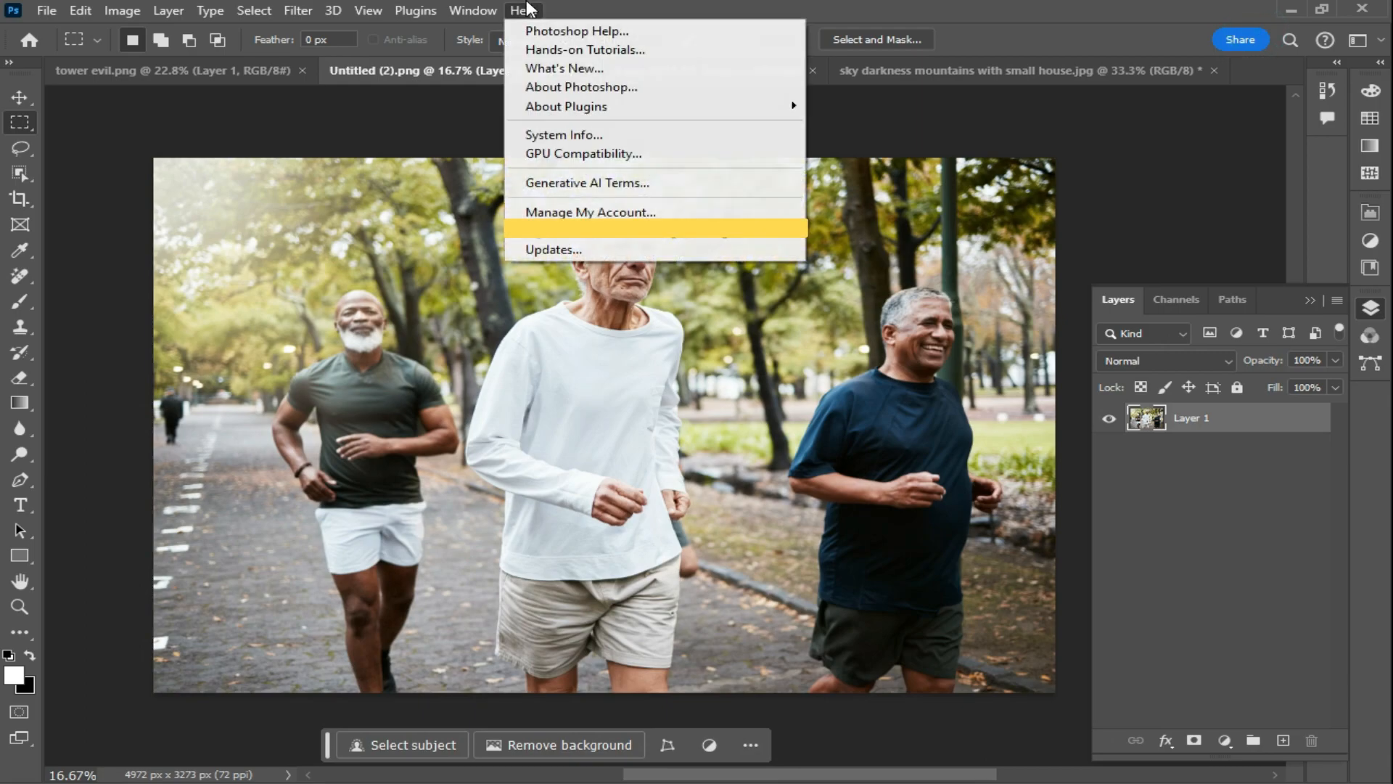
left_click(560, 84)
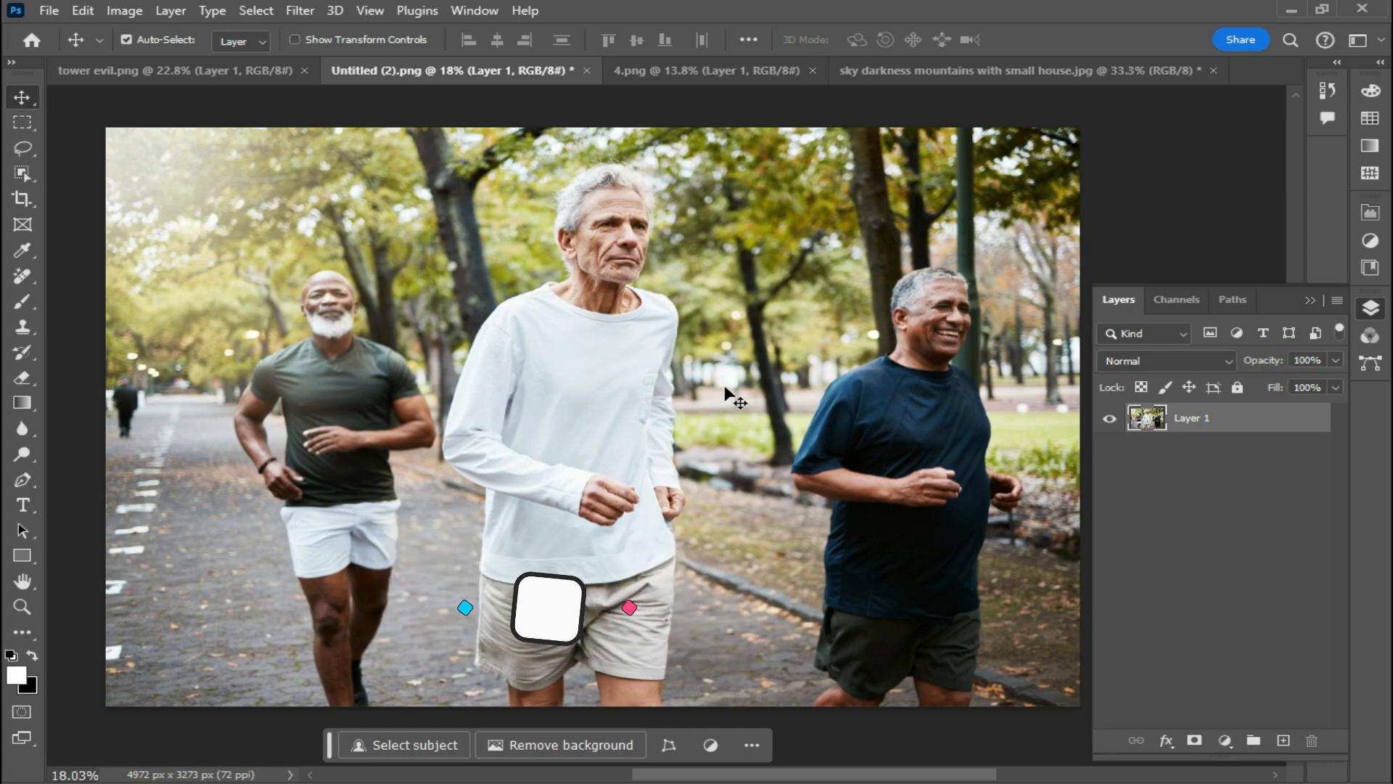
- Lasso around the right runner and run Generative Fill with the prompt "remove"
key("l")
mouse_move(1014, 401)
left_mouse_down()
mouse_move(913, 258)
mouse_move(768, 499)
mouse_move(805, 731)
left_mouse_up()
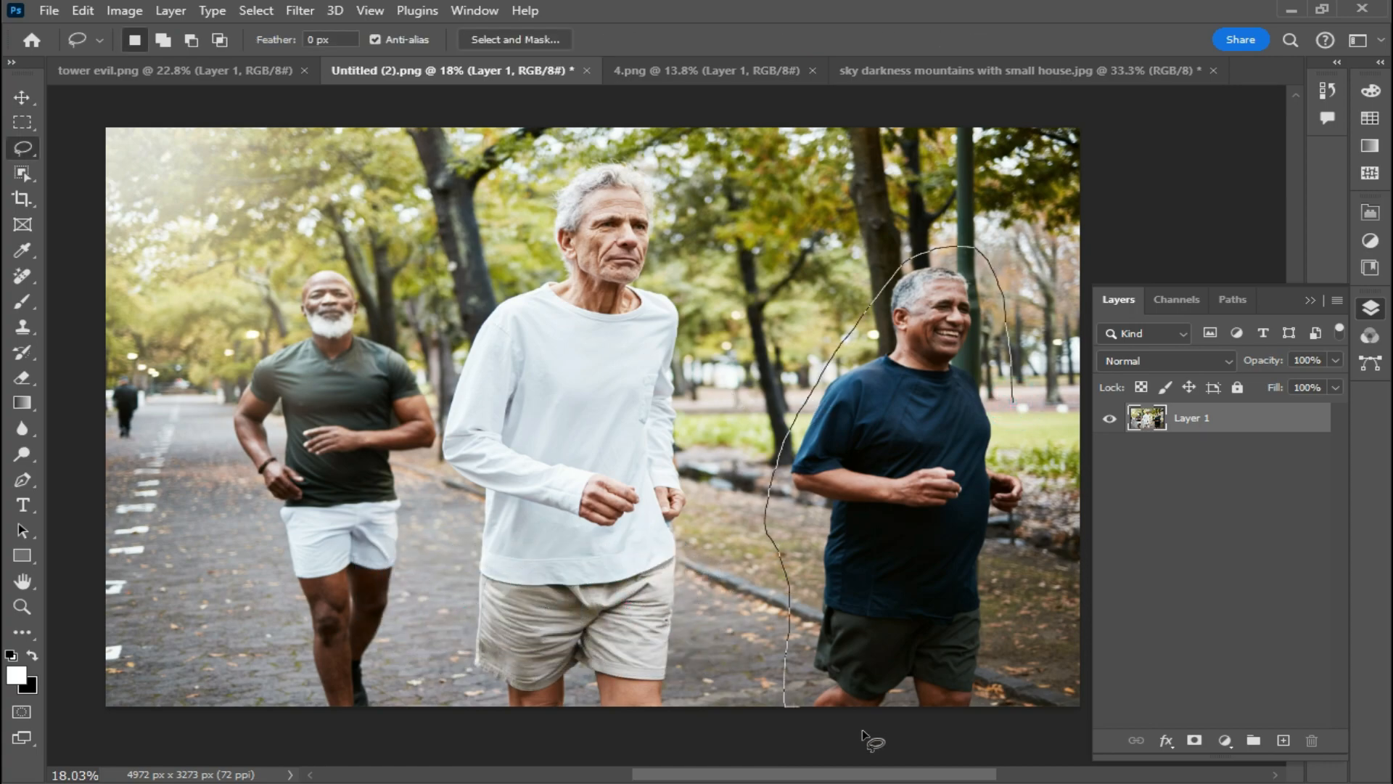
left_click_drag(1031, 404, 1016, 400)
left_click(413, 745)
type("remove")
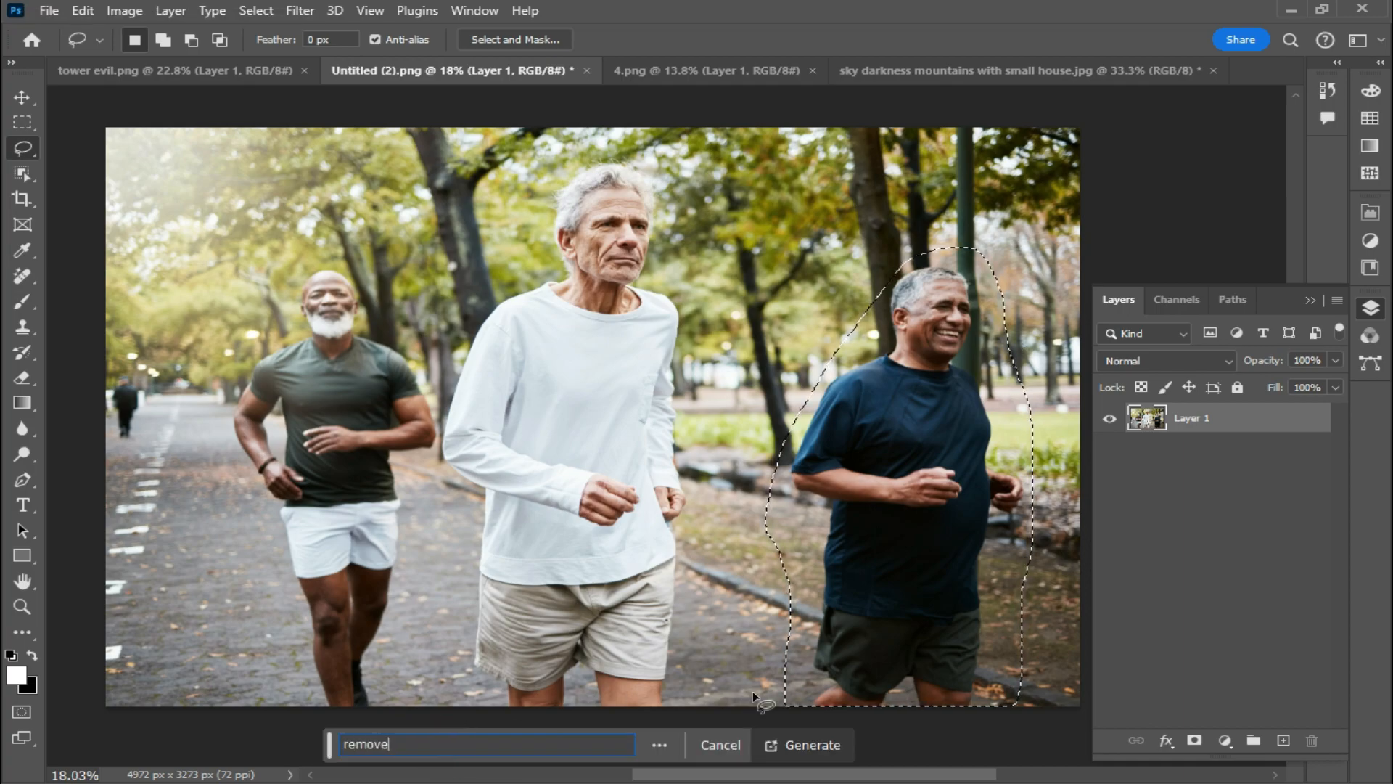
left_click(828, 753)
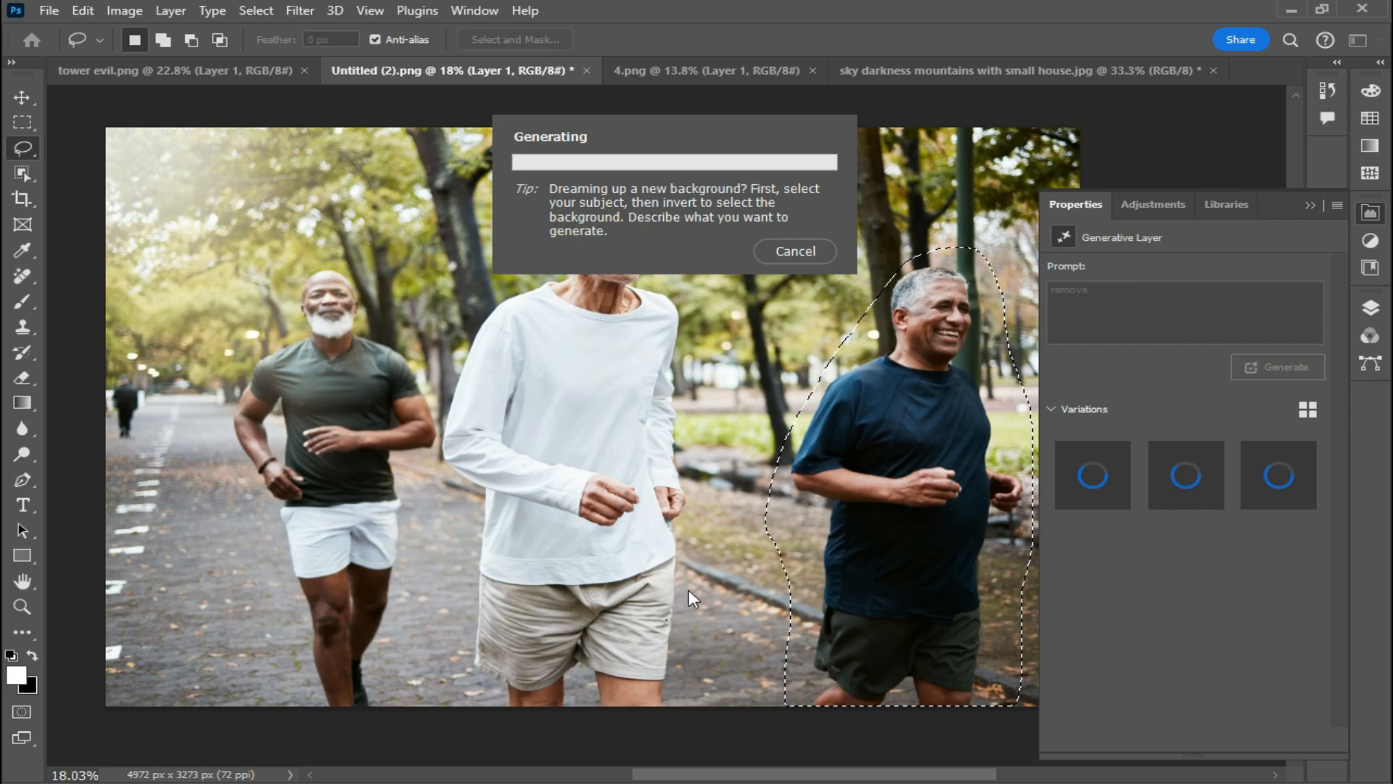
scroll(730, 482, "down", 2)
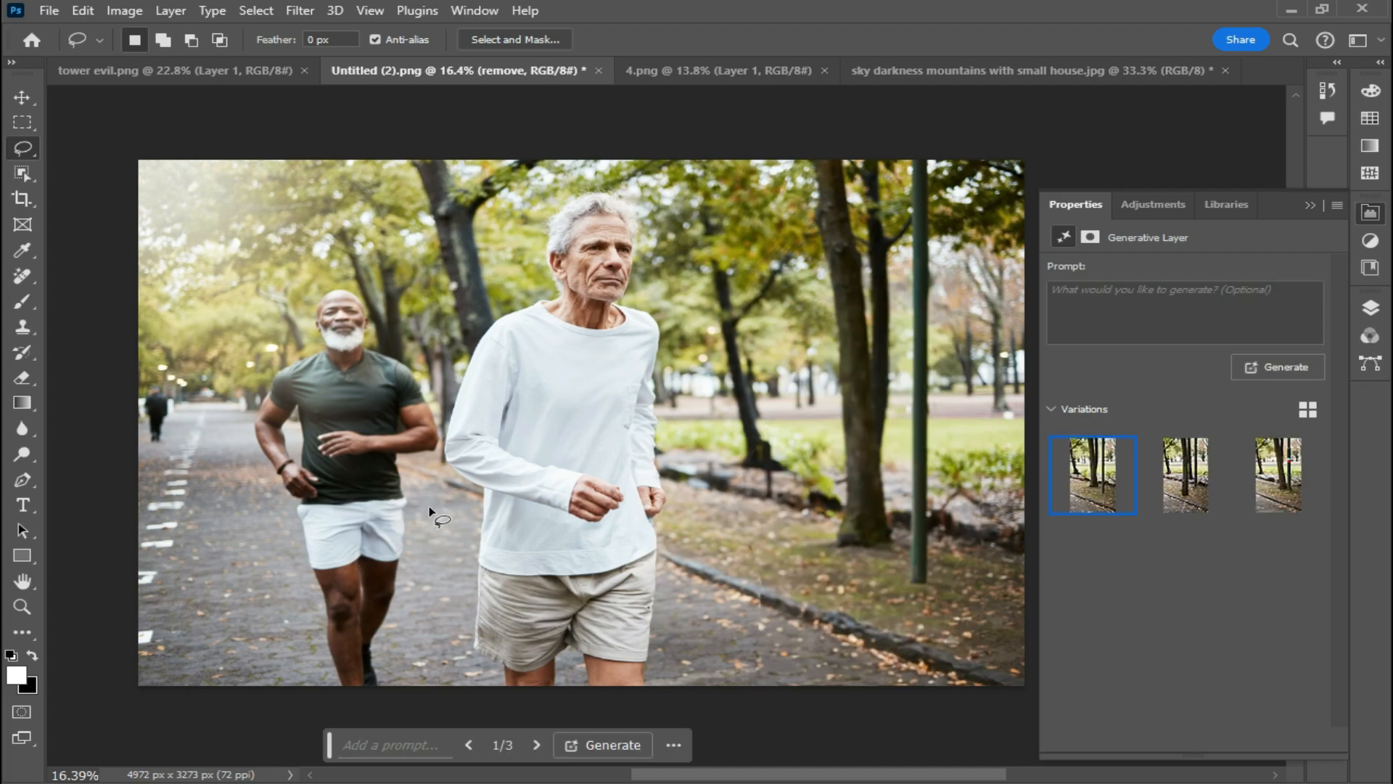
- Lasso around the left runner and run Generative Fill with an empty prompt to remove him
left_click_drag(429, 487, 439, 527)
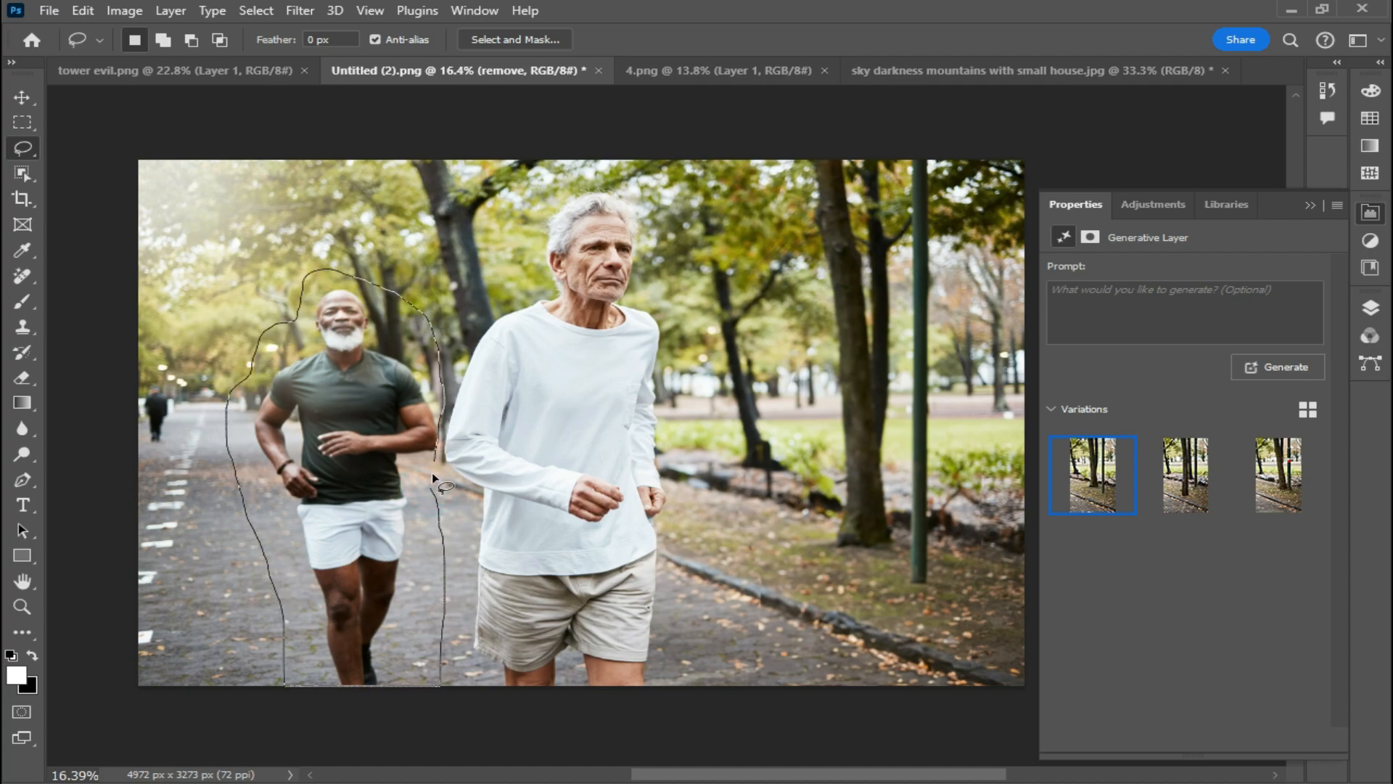
left_click_drag(433, 475, 433, 480)
left_click(424, 749)
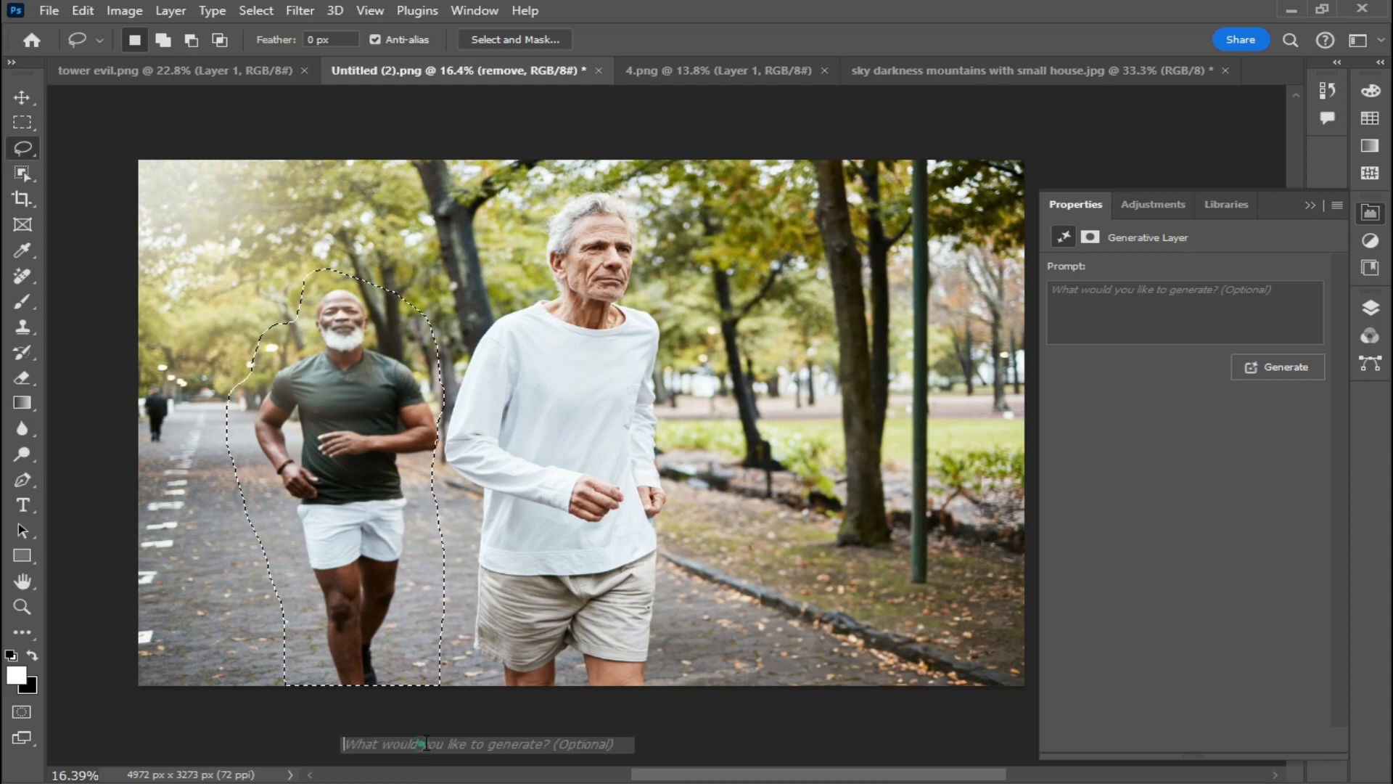
left_click(773, 735)
left_click(792, 744)
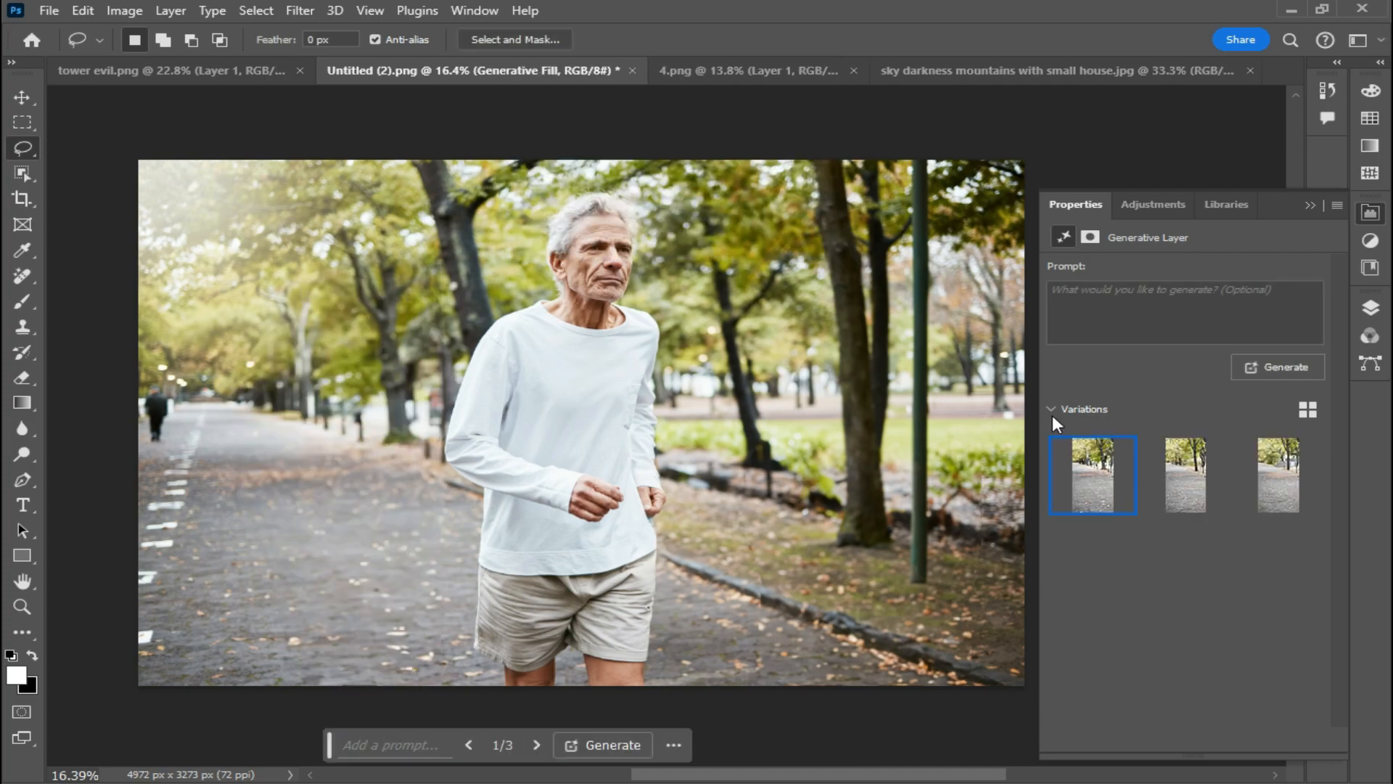
- Compare the Generative Fill variations and keep the second one
left_click(1193, 479)
left_click(1268, 496)
left_click(1186, 475)
left_click(1093, 476)
left_click(1186, 475)
- Lasso the distant jogger at the image's left edge and generate a fill without a prompt
left_click_drag(145, 347, 142, 476)
left_click(397, 745)
left_click(780, 746)
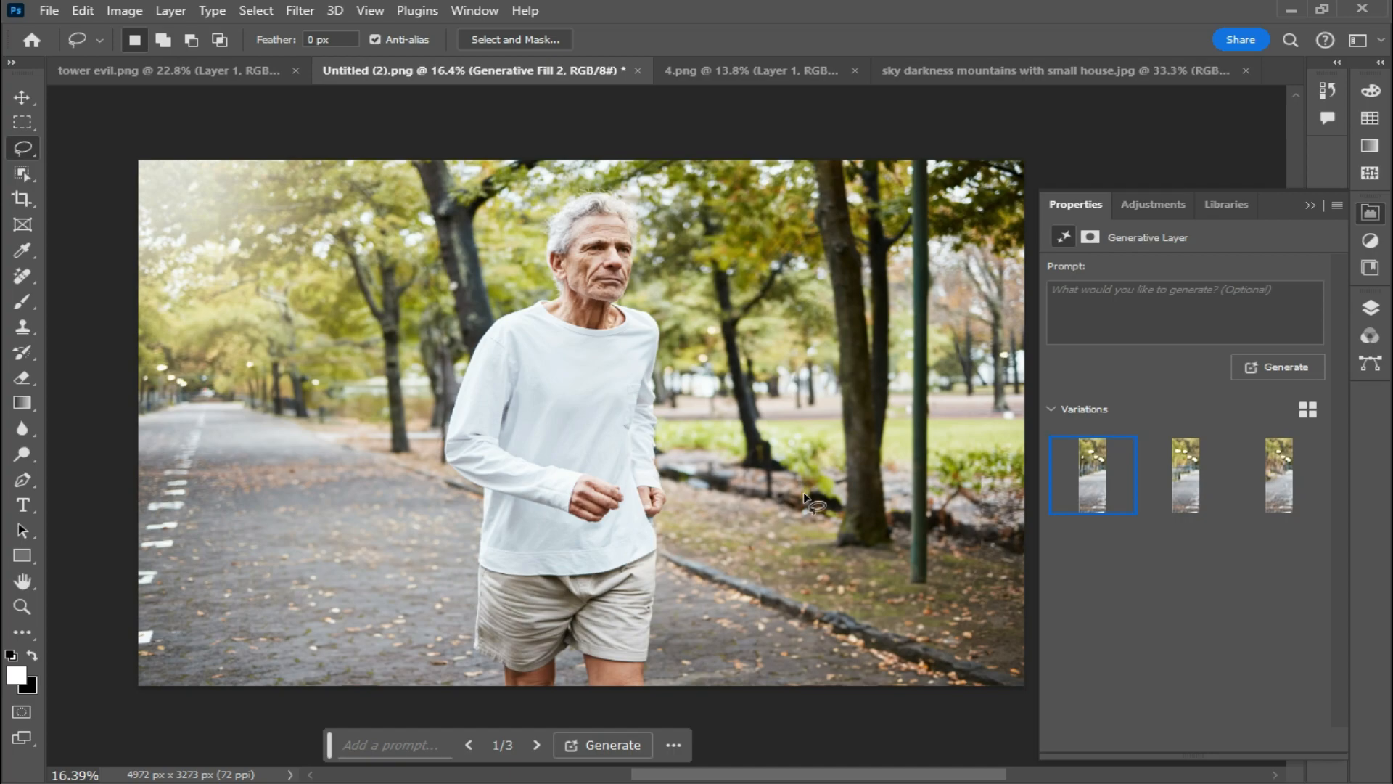
- Compare the new fill's variations and keep the first one
left_click(1186, 468)
left_click(1281, 481)
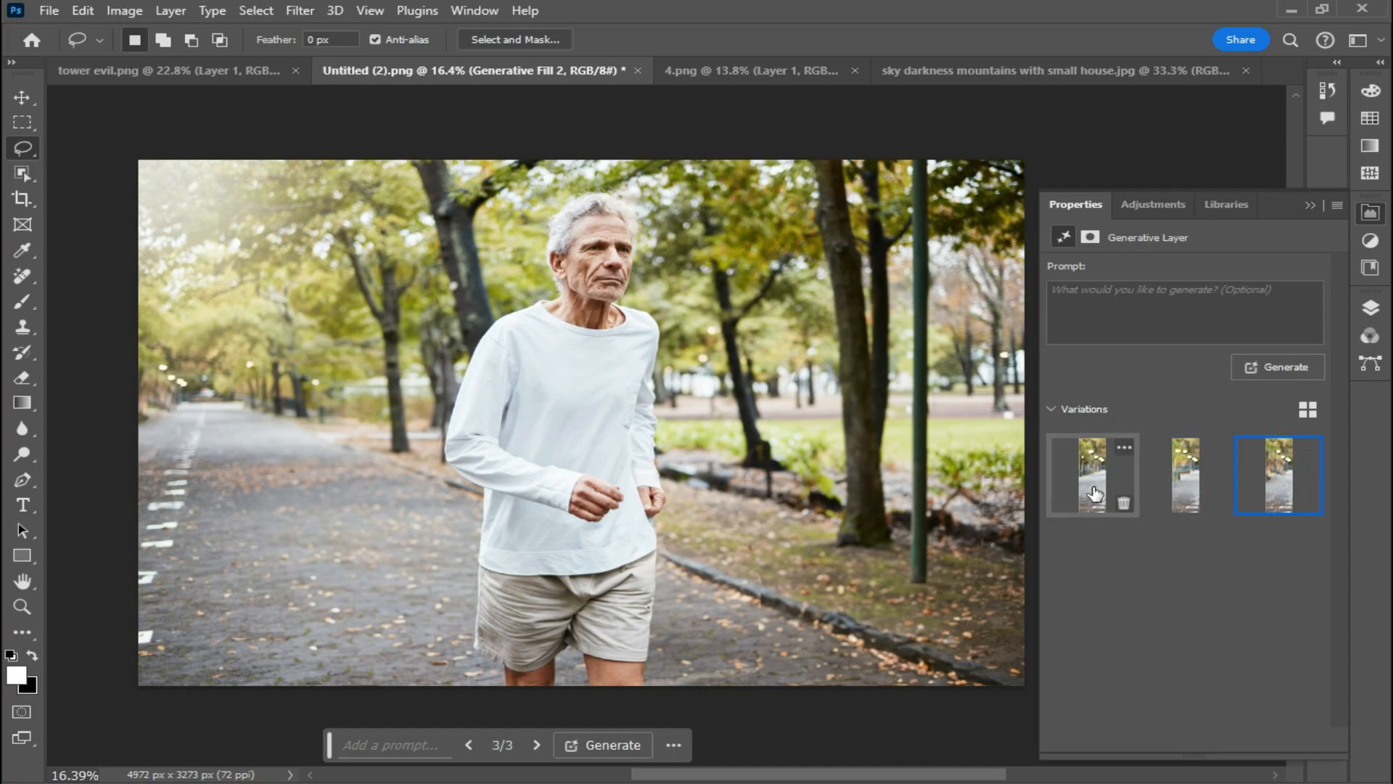
left_click(1092, 475)
- Switch to the tower evil.png document and undo an accidental layer move
key("v")
left_click(138, 70)
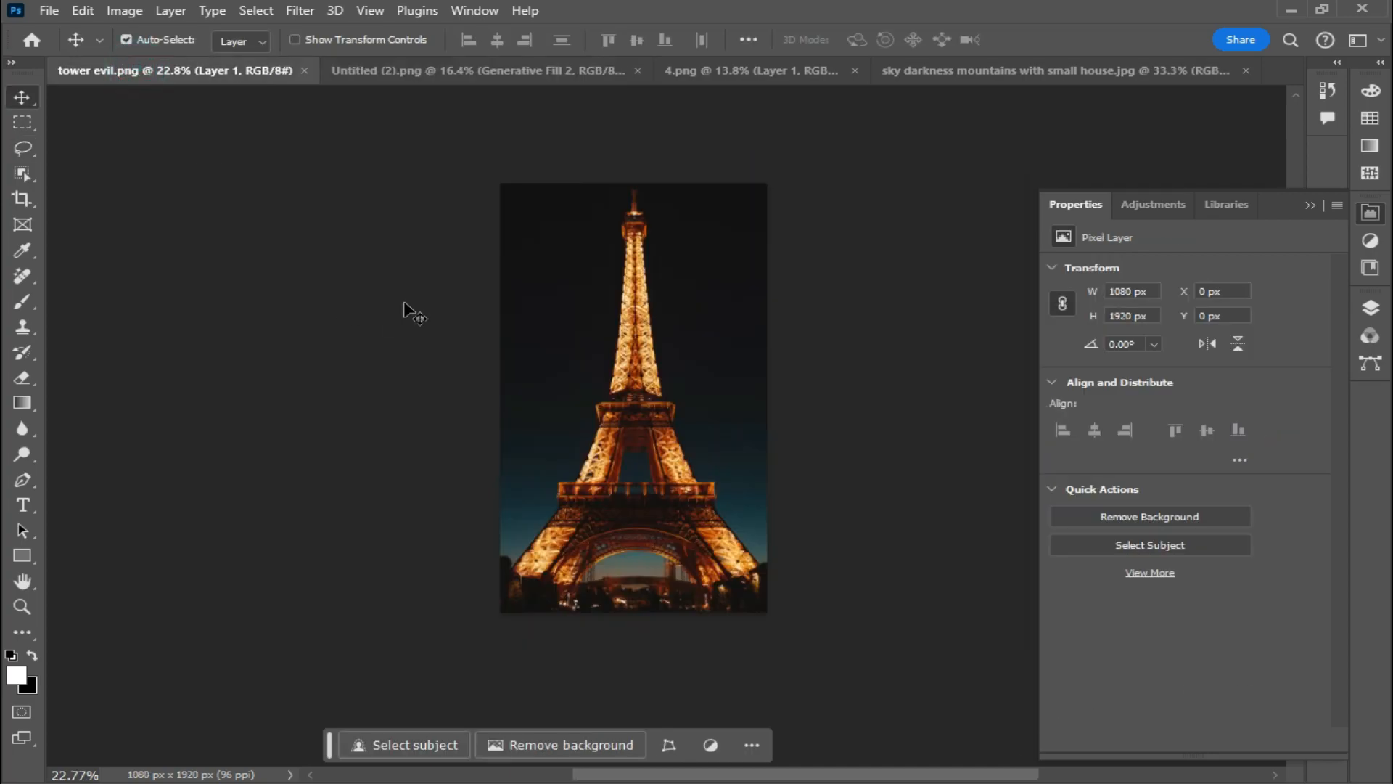
left_click_drag(581, 352, 564, 352)
key("ctrl+z")
- Extend the crop box beyond the Eiffel Tower image on all four sides
left_click(22, 199)
left_click_drag(770, 414, 836, 412)
left_click_drag(431, 411, 344, 412)
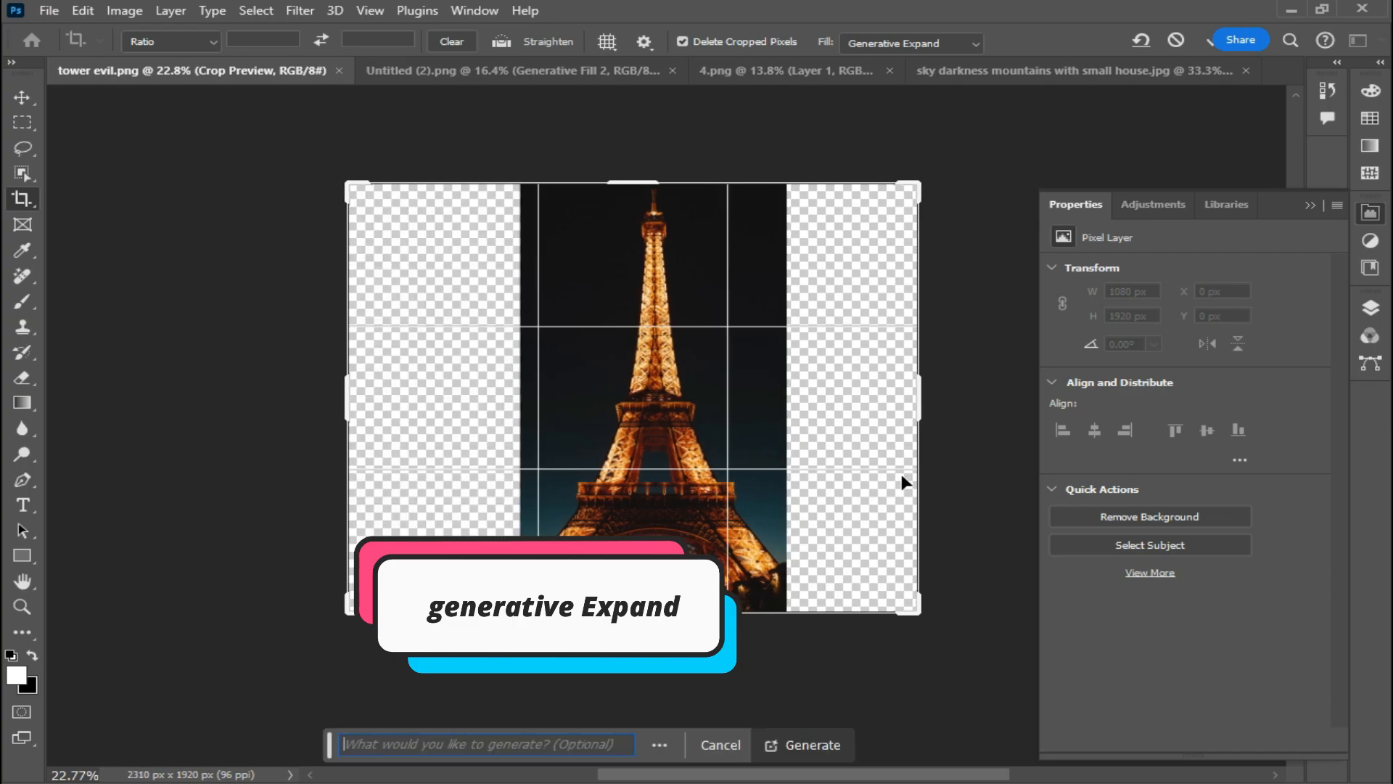
left_click_drag(635, 180, 635, 138)
left_click_drag(631, 655, 629, 732)
left_click_drag(922, 388, 1016, 387)
left_click_drag(302, 399, 270, 398)
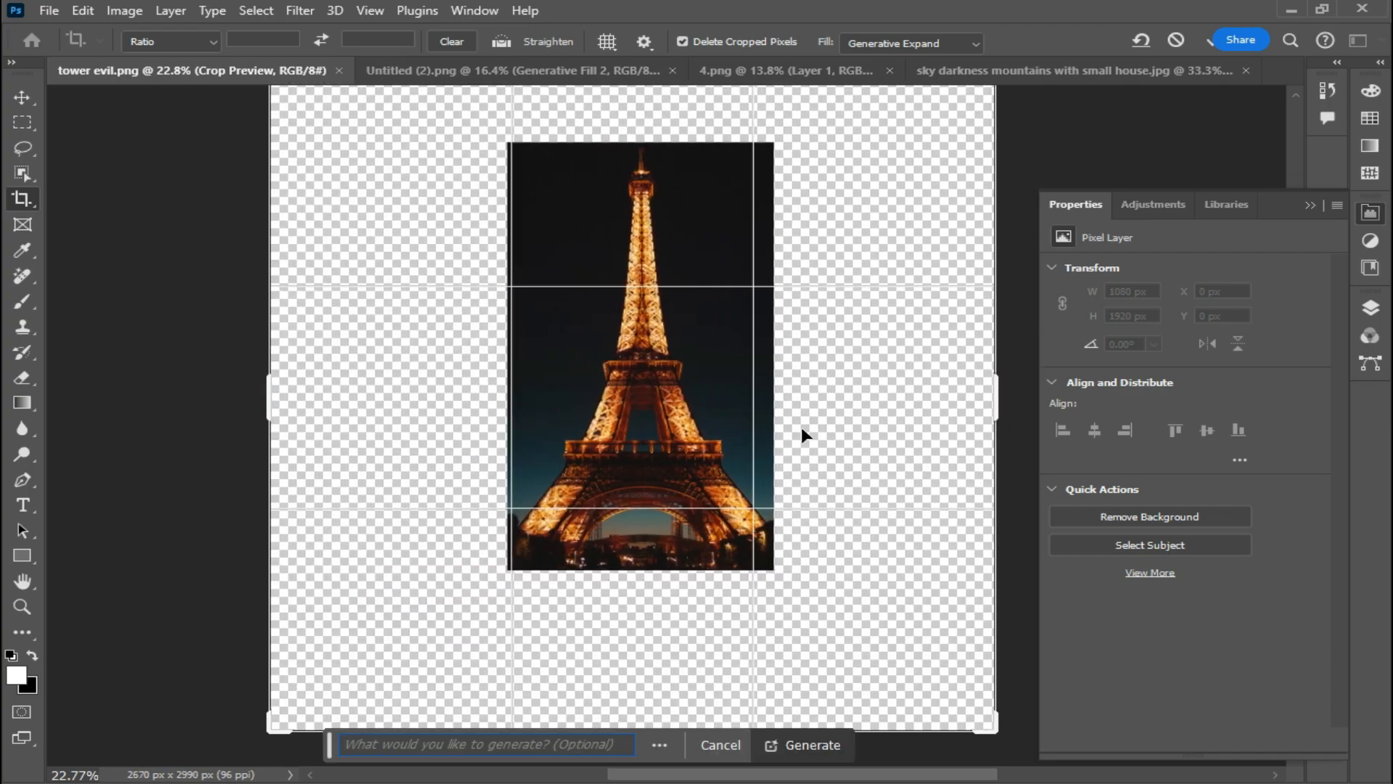
- Set the crop fill to Generative Expand and generate the expanded canvas
left_click(913, 45)
left_click(892, 77)
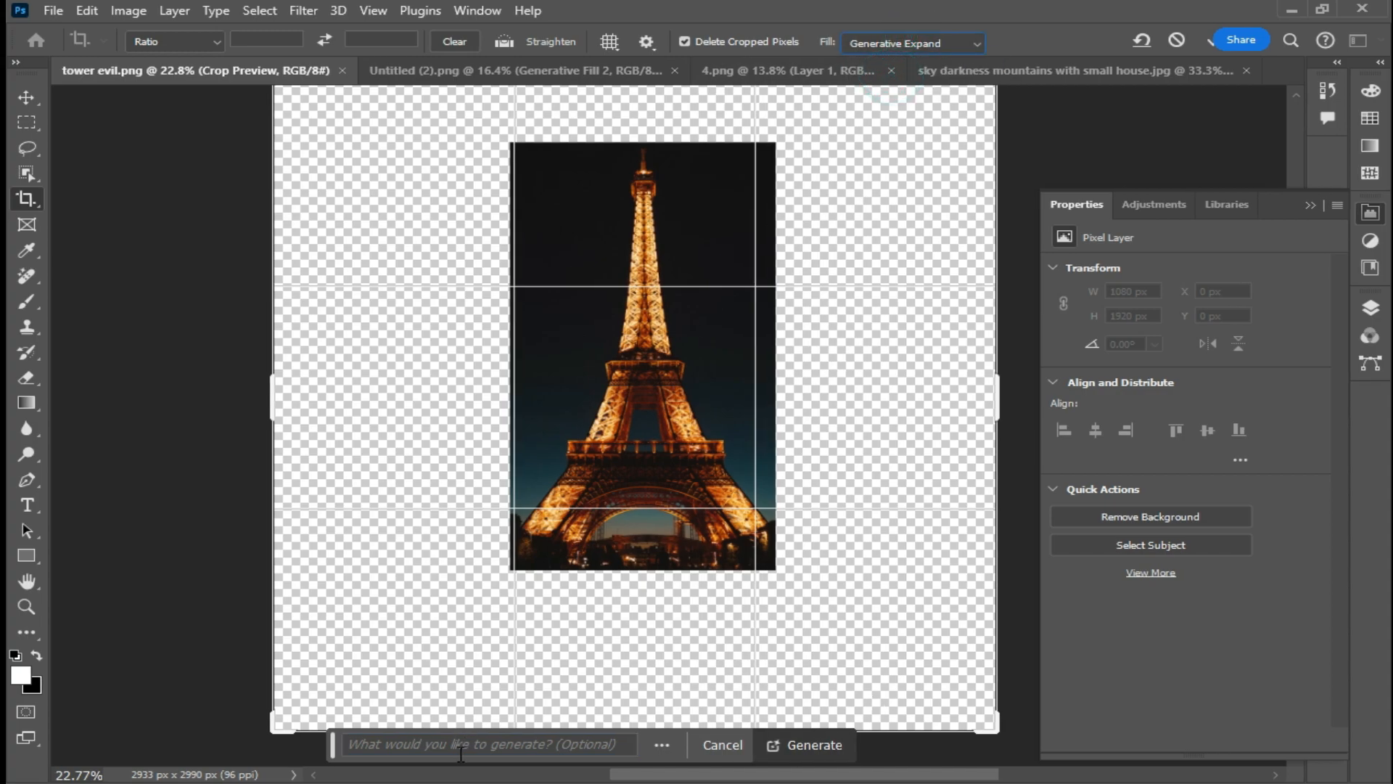
left_click(812, 753)
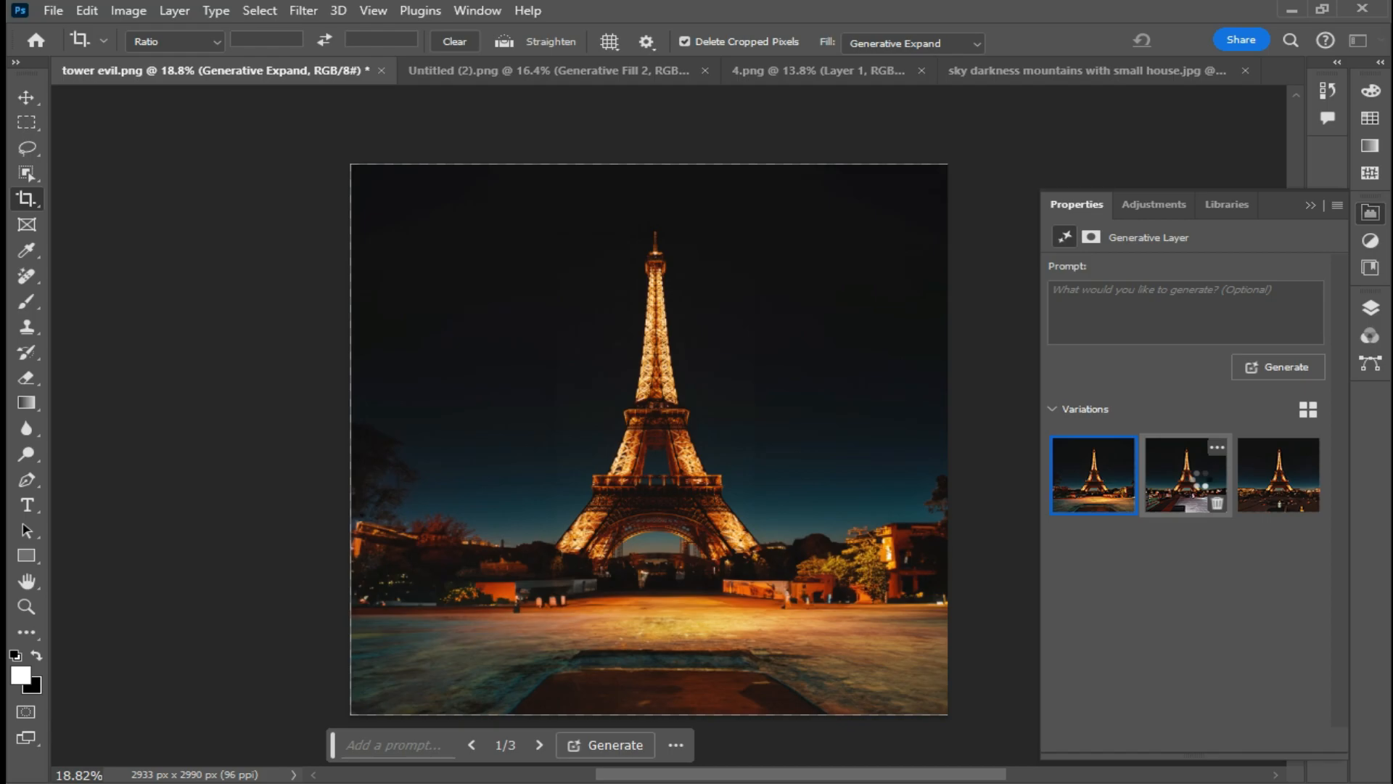
- Preview the second and third expand variations, then generate another set of variations
left_click(1199, 483)
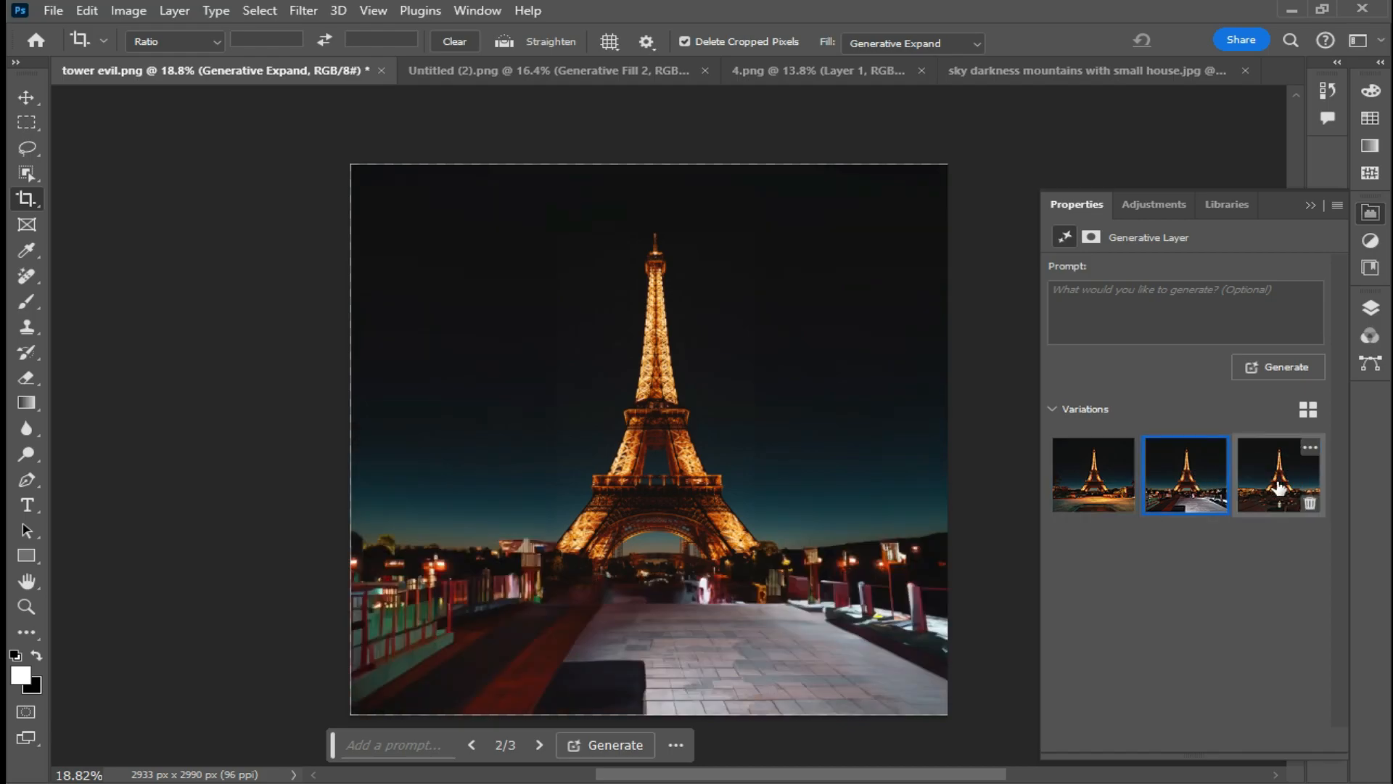
left_click(1279, 483)
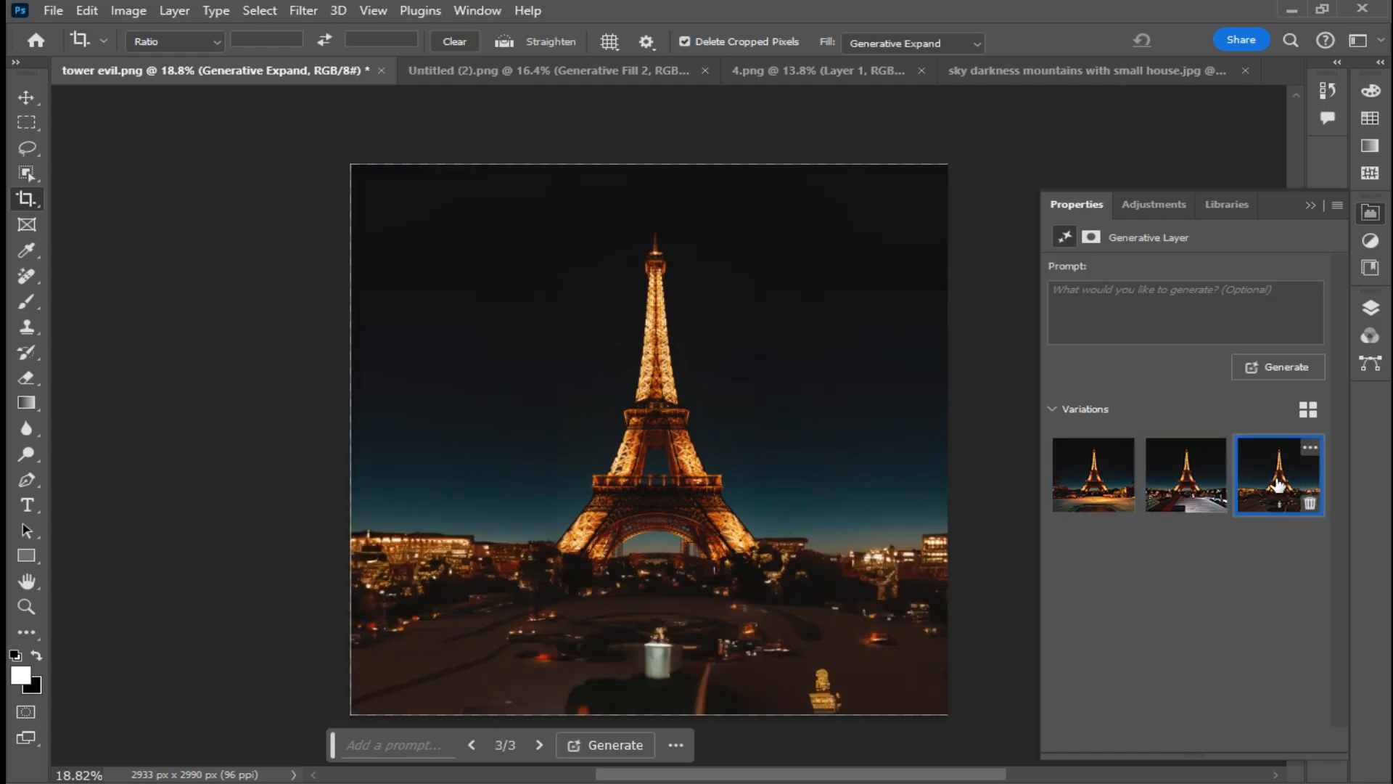
left_click(1272, 367)
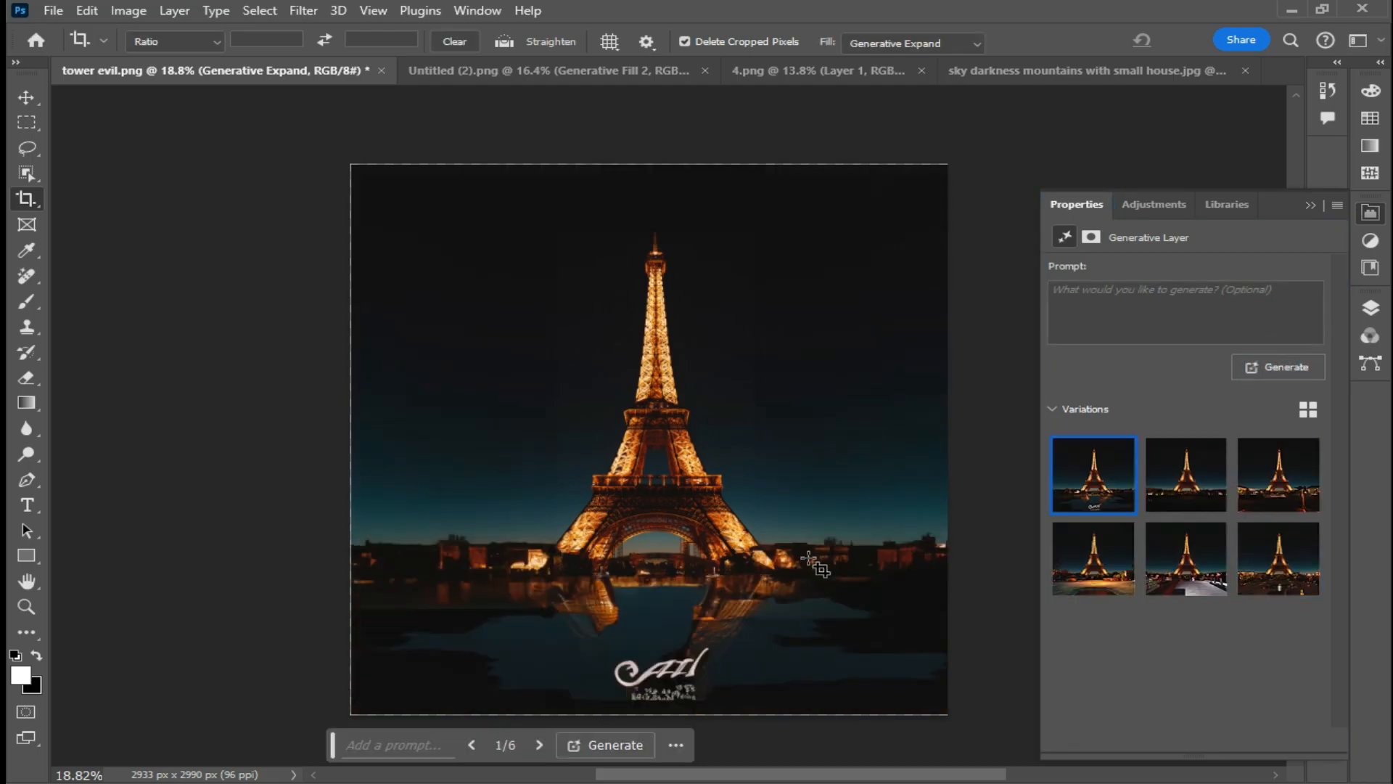
- Pick the second Generative Expand variation for the expanded Eiffel Tower image
left_click(1186, 475)
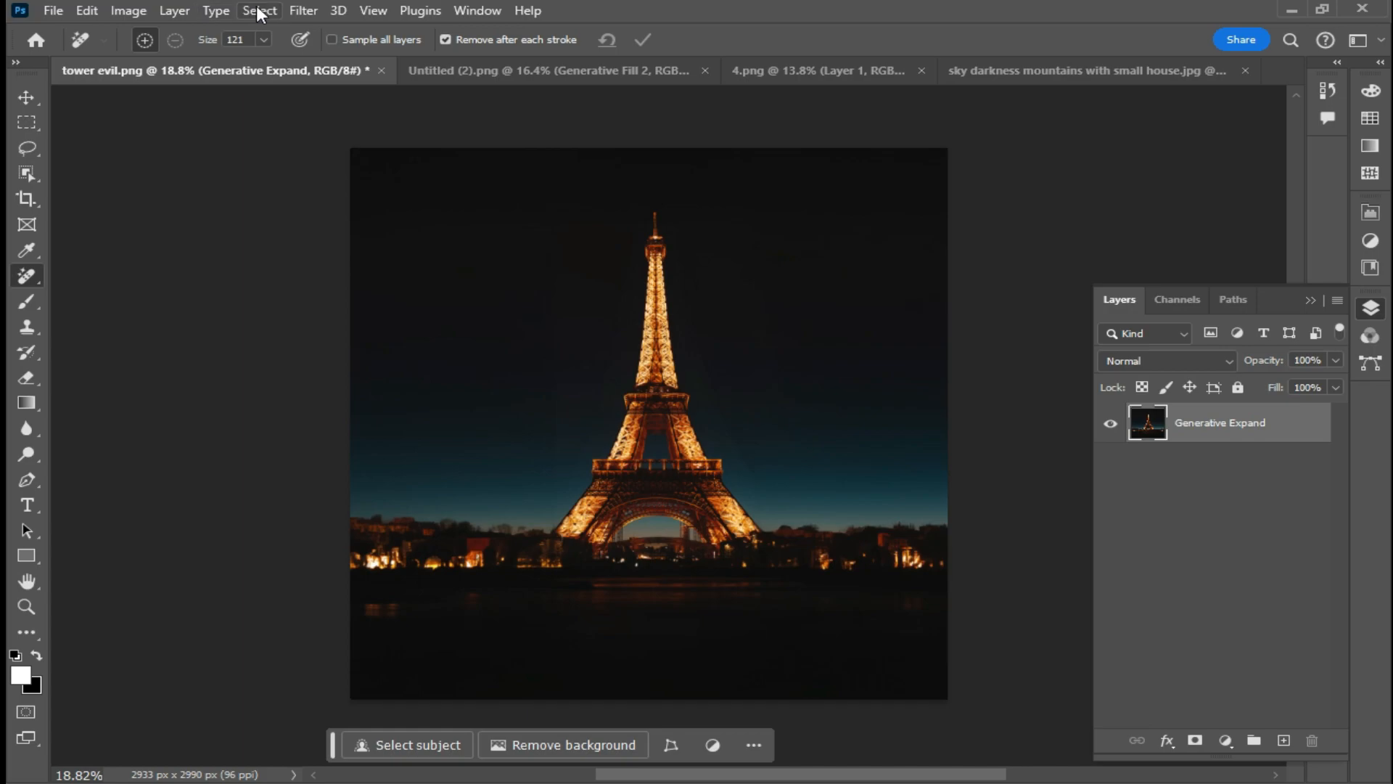
- Select the sky and regenerate it with Generative Fill without a prompt, choosing the second sky variation
left_click(259, 13)
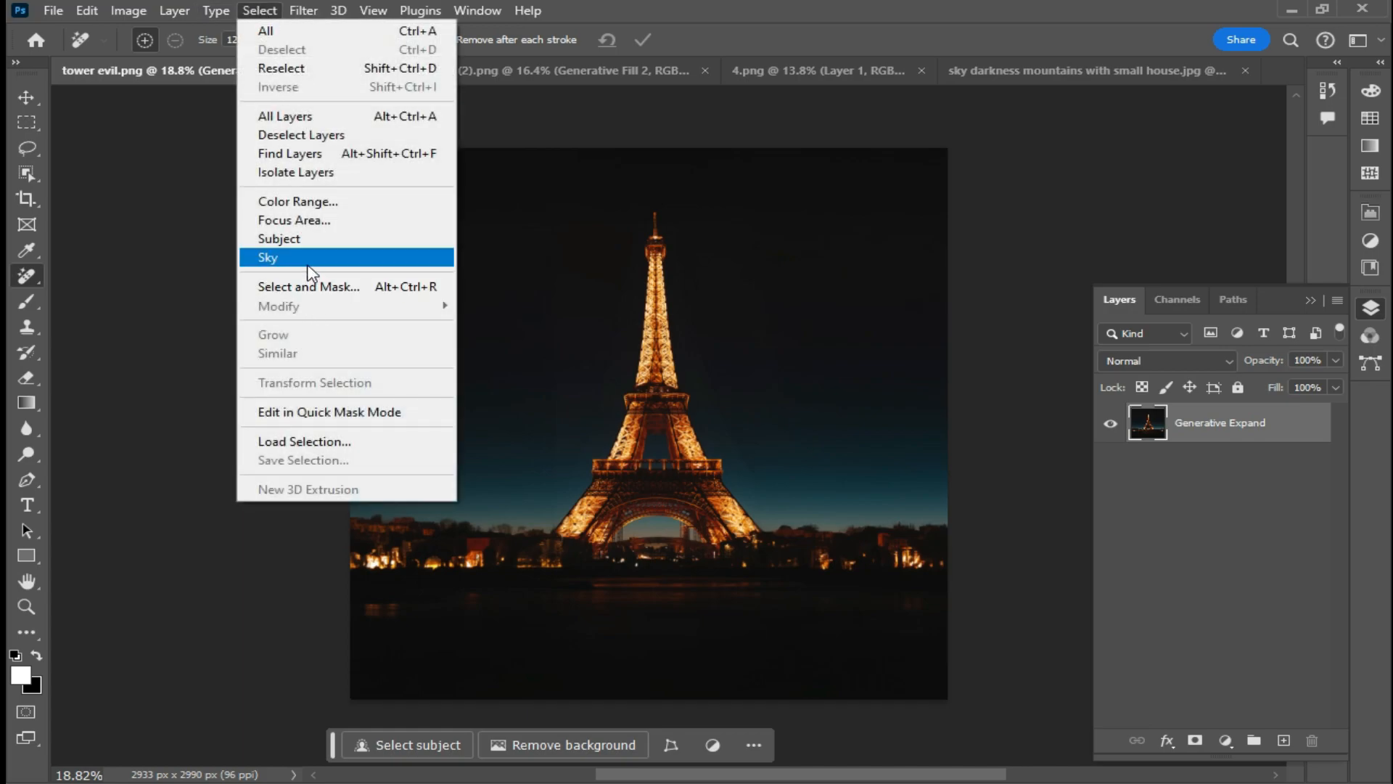
left_click(305, 258)
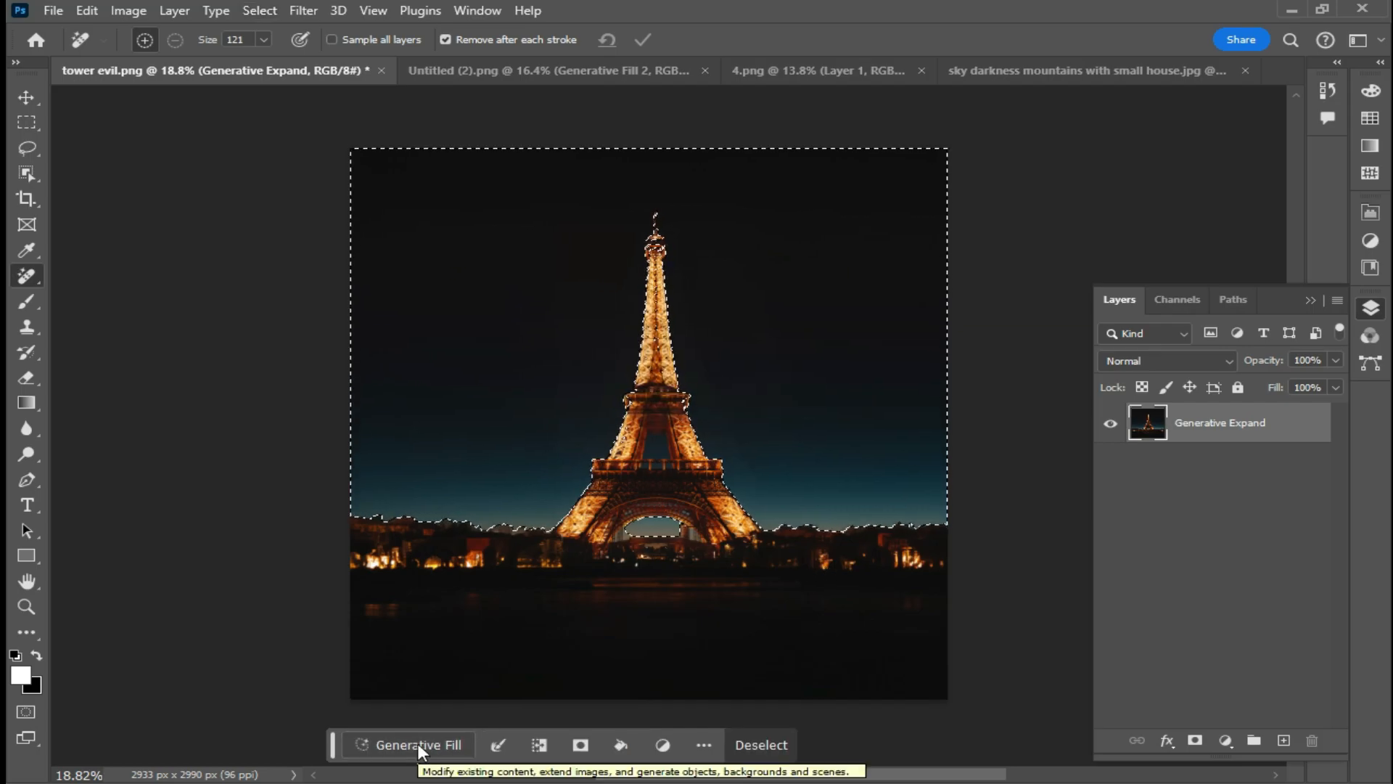
left_click(406, 743)
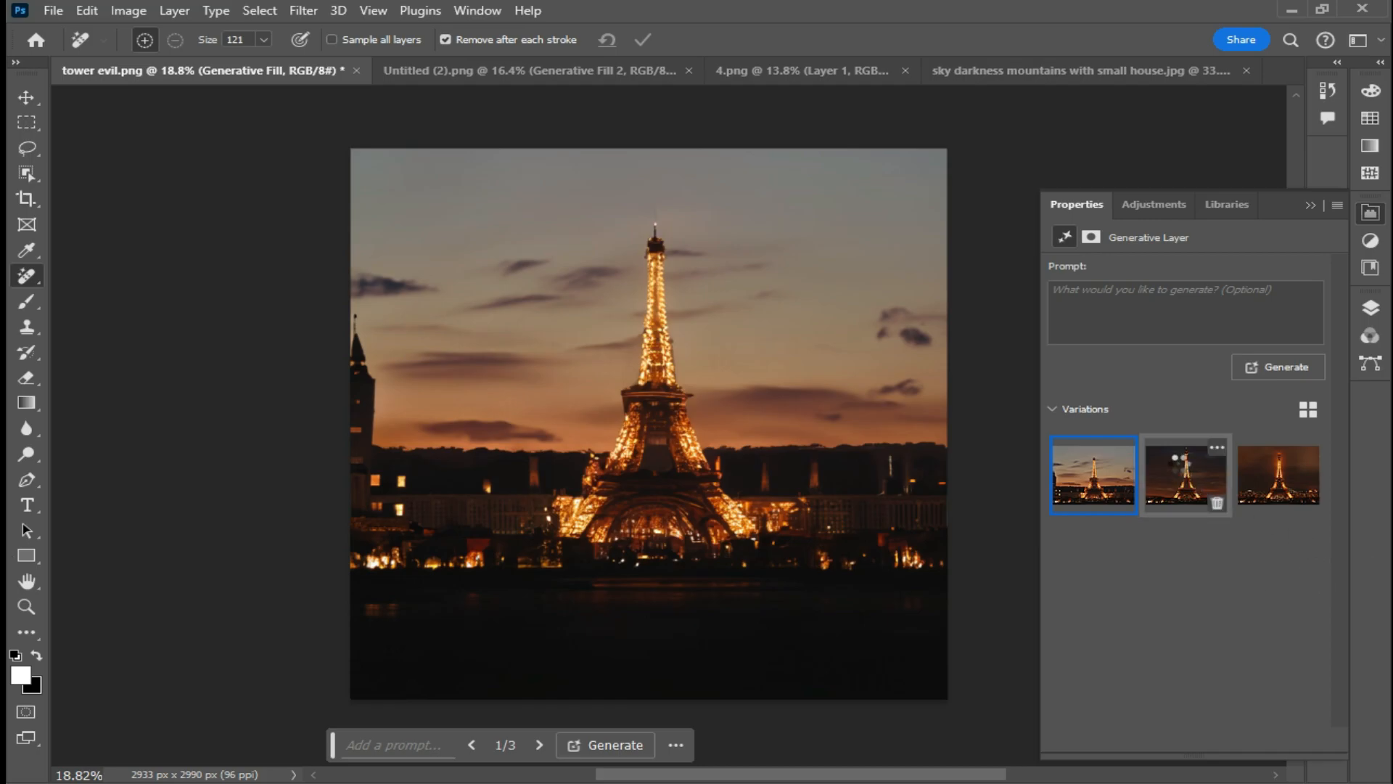
left_click(1181, 470)
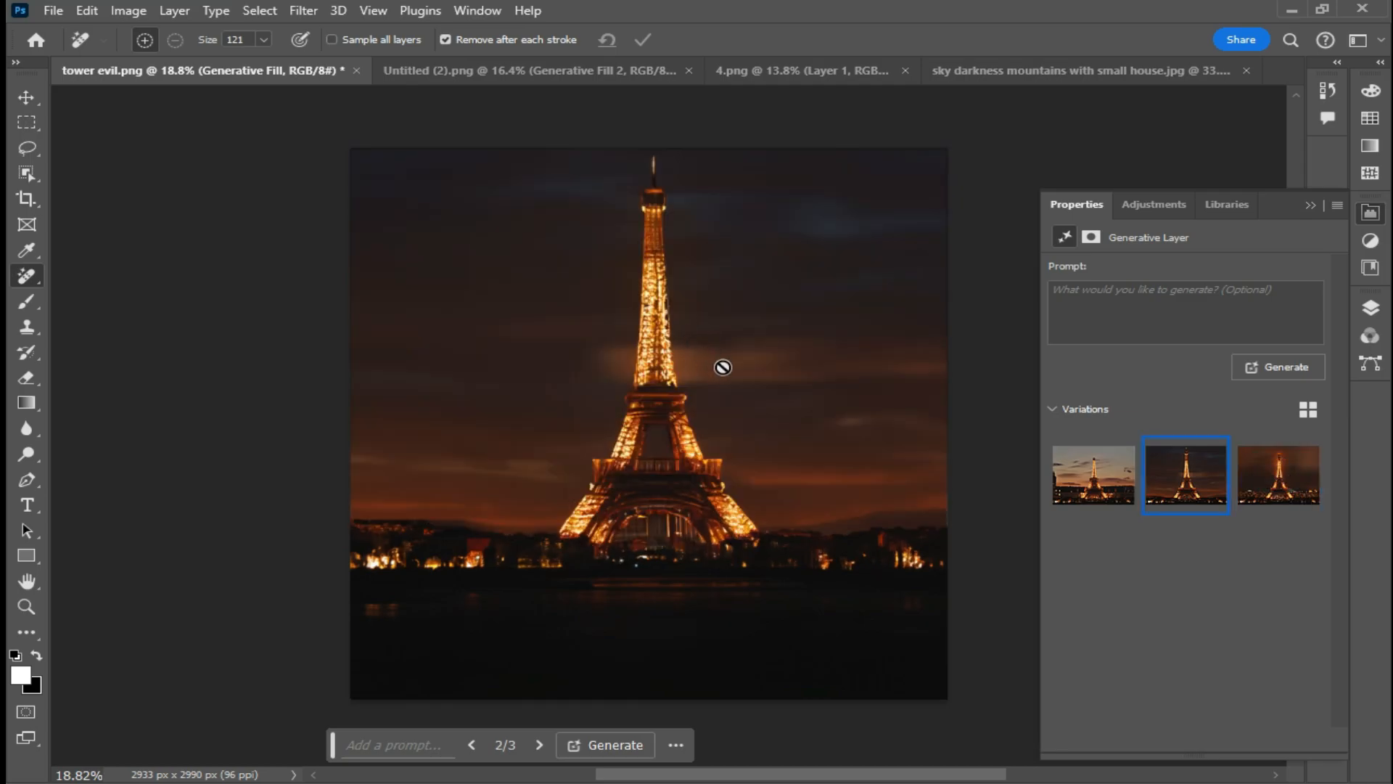
mouse_move(753, 773)
left_mouse_down()
mouse_move(775, 775)
mouse_move(763, 774)
left_mouse_up()
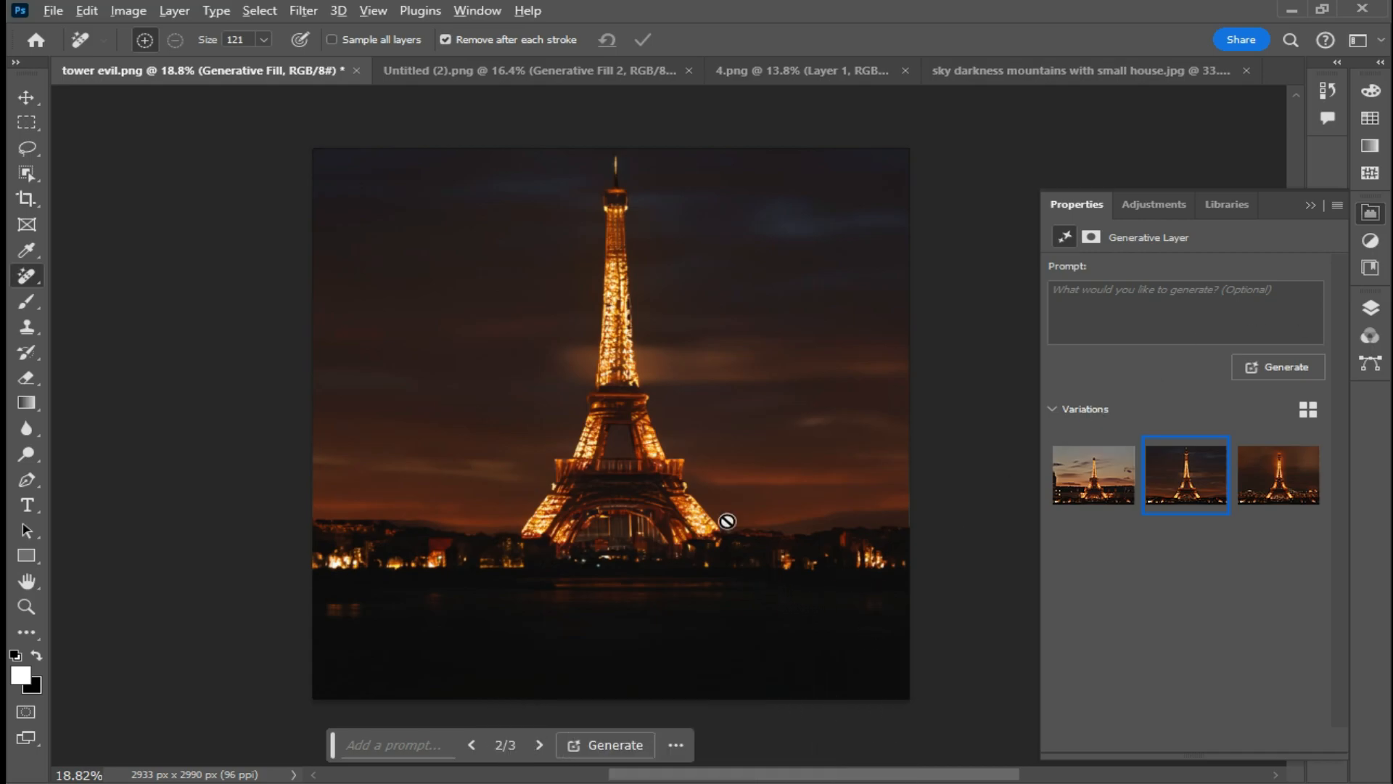
scroll(716, 491, "up", 3)
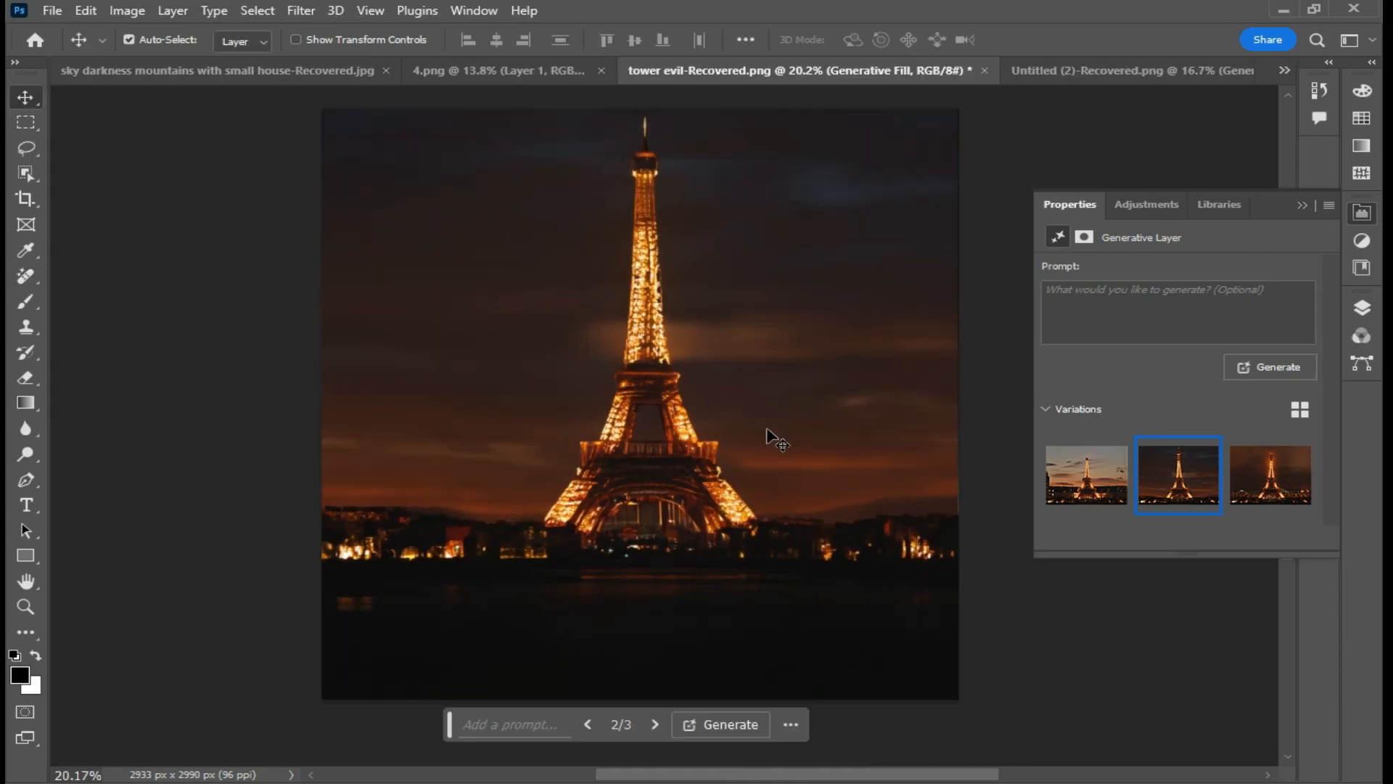
- In 4.png, set the Remove tool to size 65 and paint over the two children behind the jumping boy to erase them
left_click(537, 70)
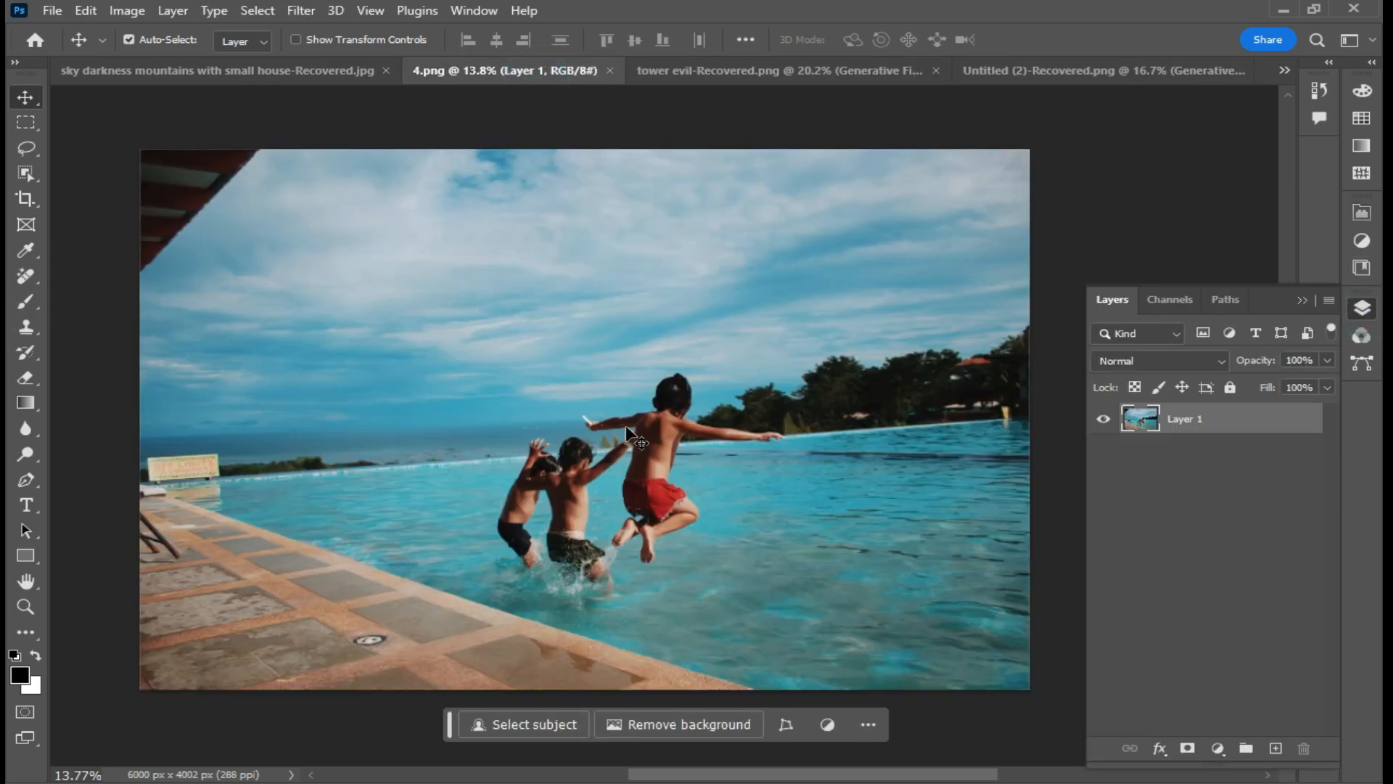
left_click(26, 277)
left_click(107, 291)
left_click(262, 38)
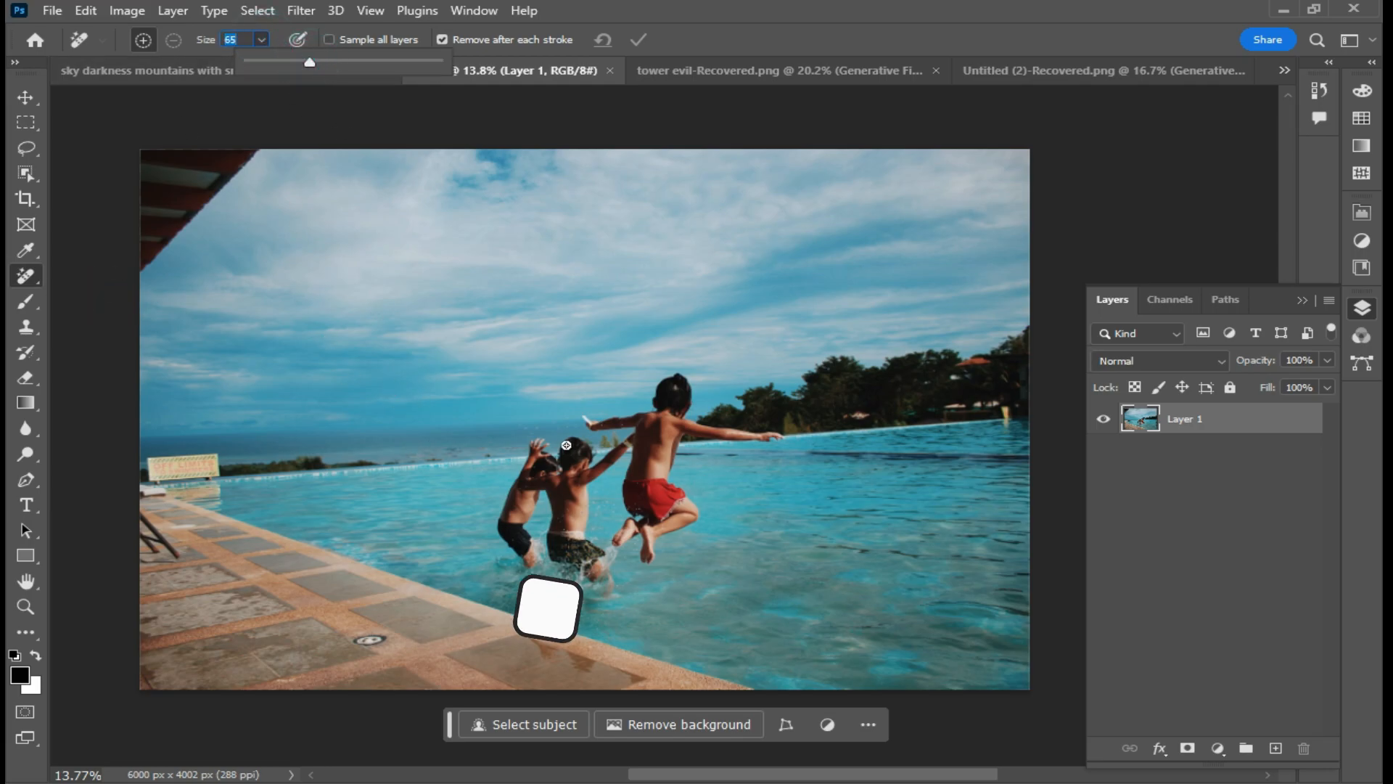
left_click(275, 31)
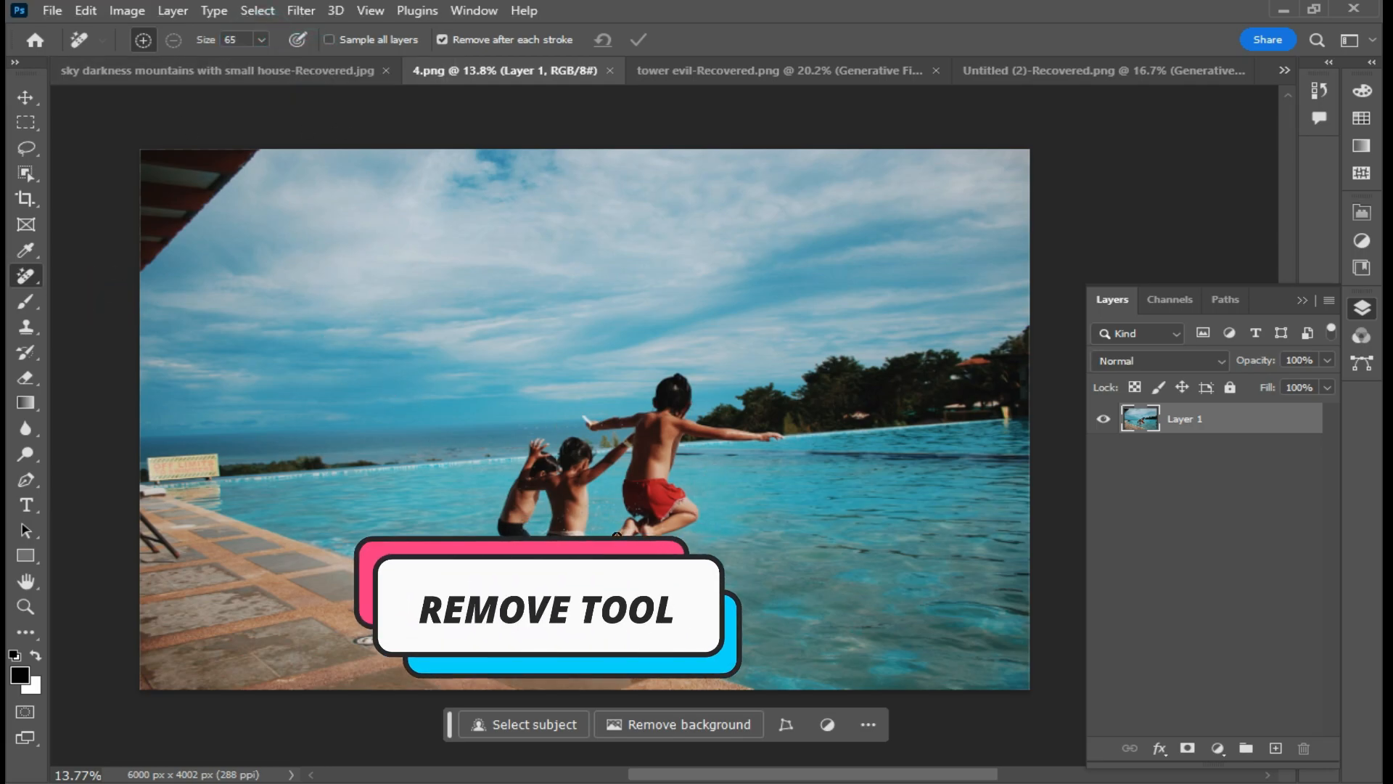
scroll(603, 511, "up", 9)
left_click_drag(603, 510, 596, 449)
mouse_move(431, 242)
left_mouse_down()
mouse_move(372, 267)
mouse_move(288, 524)
mouse_move(540, 679)
mouse_move(653, 276)
mouse_move(641, 261)
mouse_move(575, 273)
mouse_move(436, 237)
left_mouse_up()
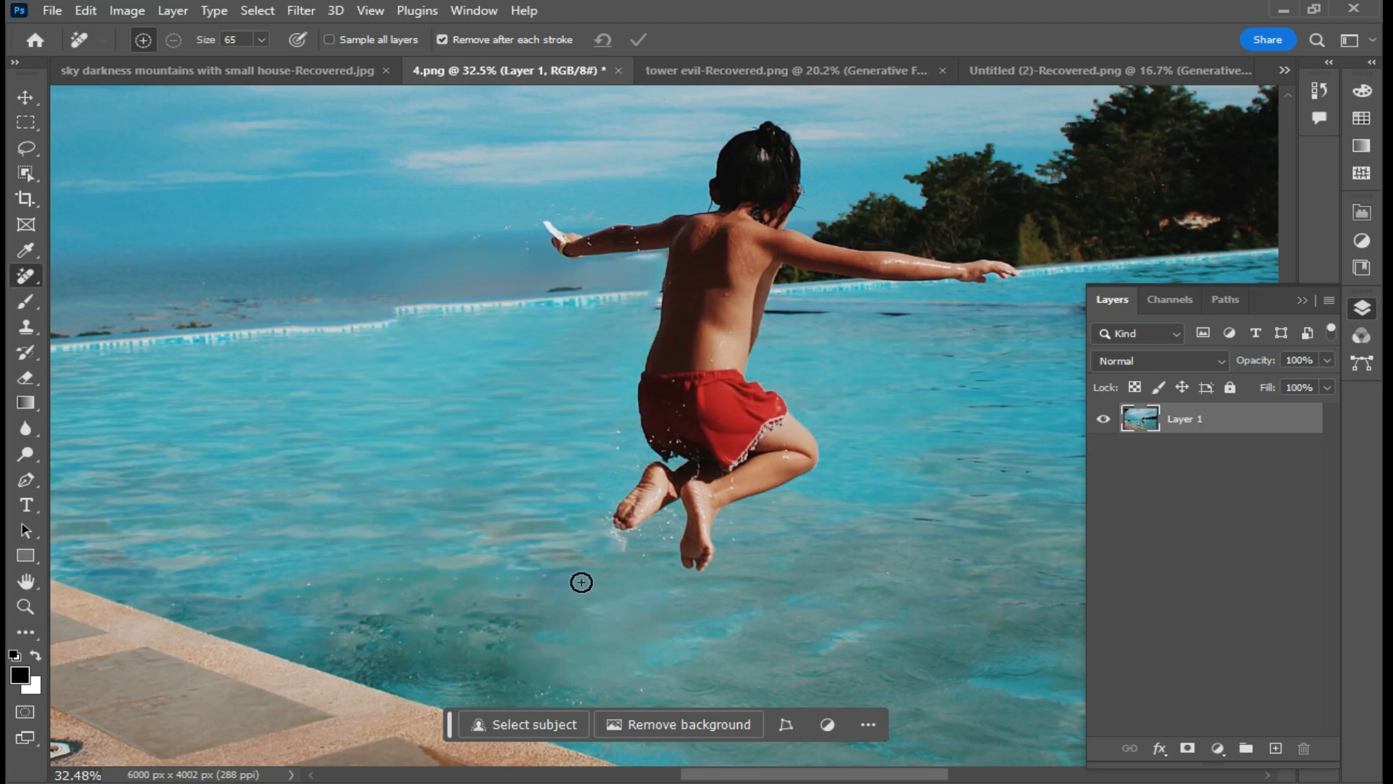
scroll(584, 387, "down", 6)
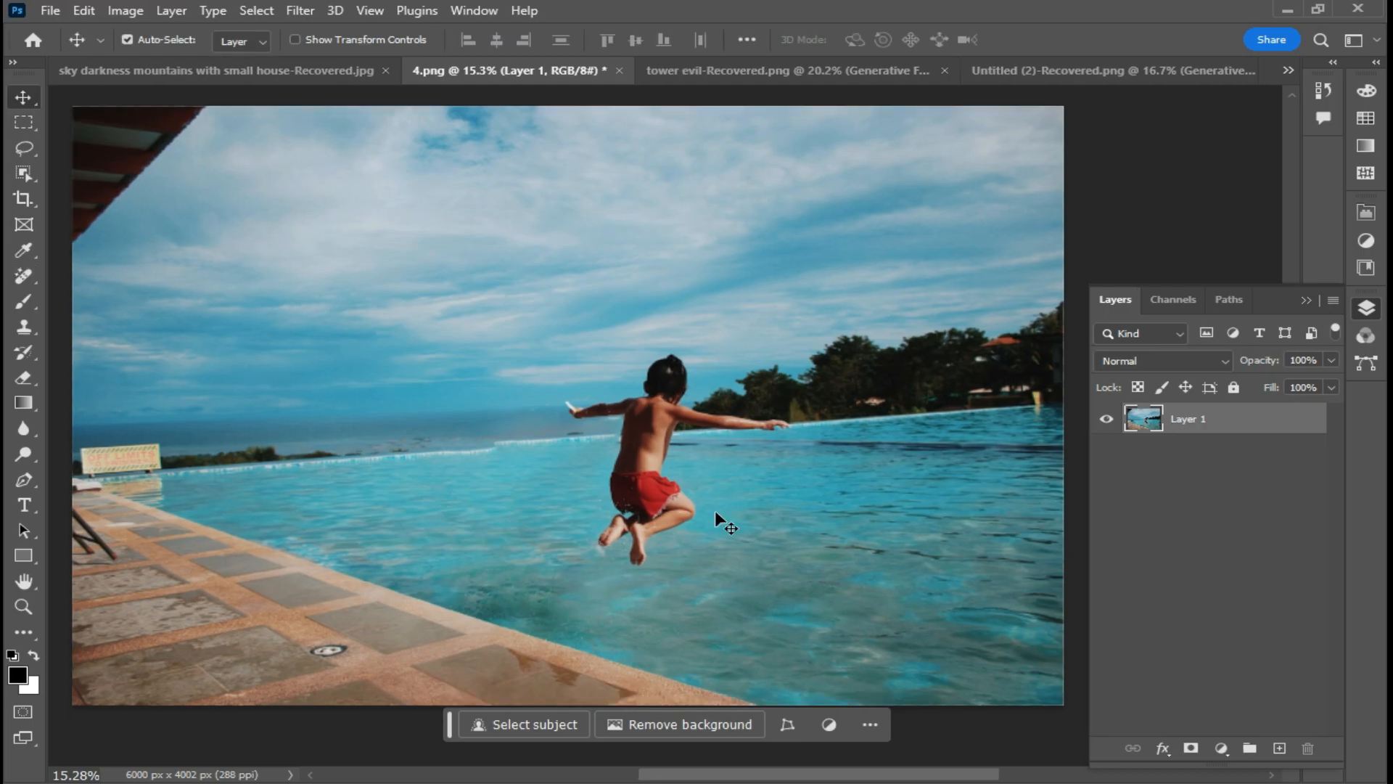
- Switch to the sky darkness mountains document and add a Color Lookup adjustment layer using Moonlight.3DL
left_click(265, 69)
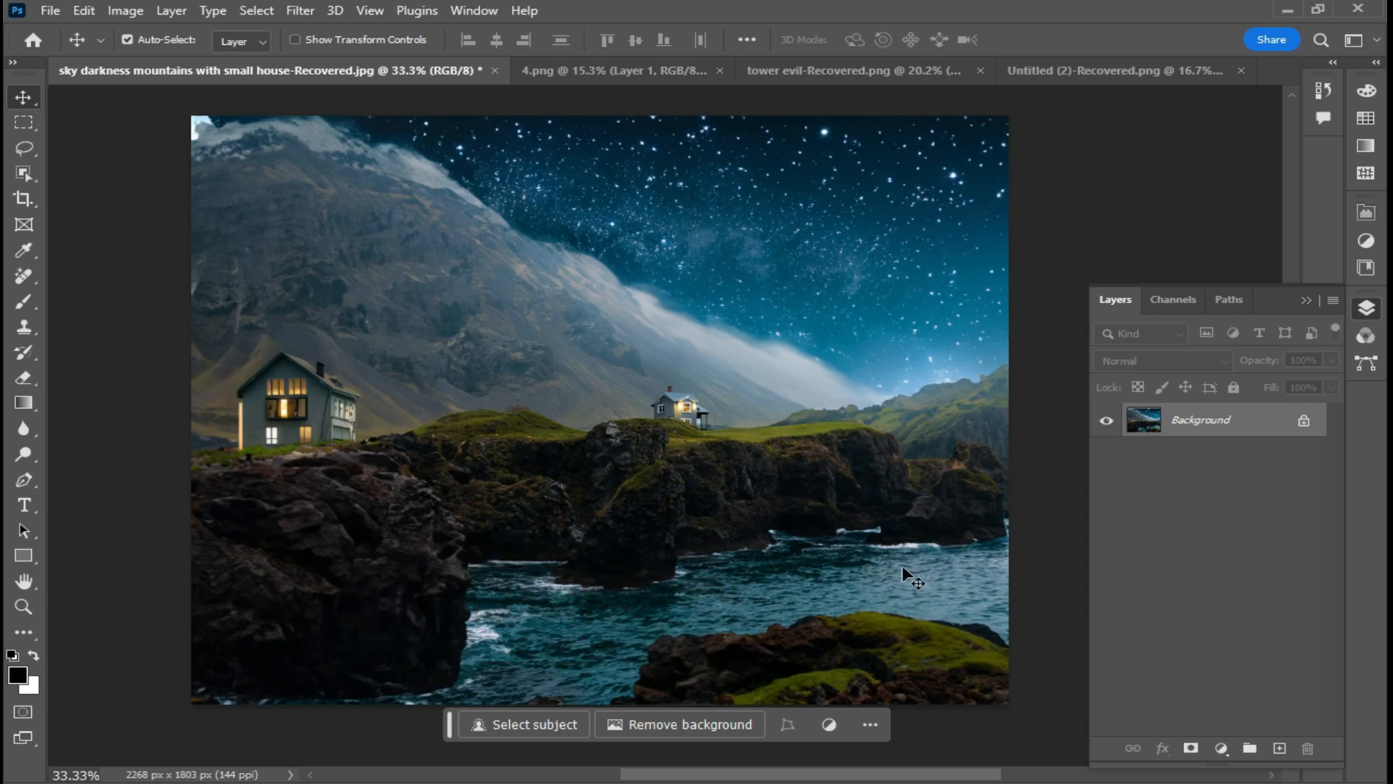
left_click(1219, 749)
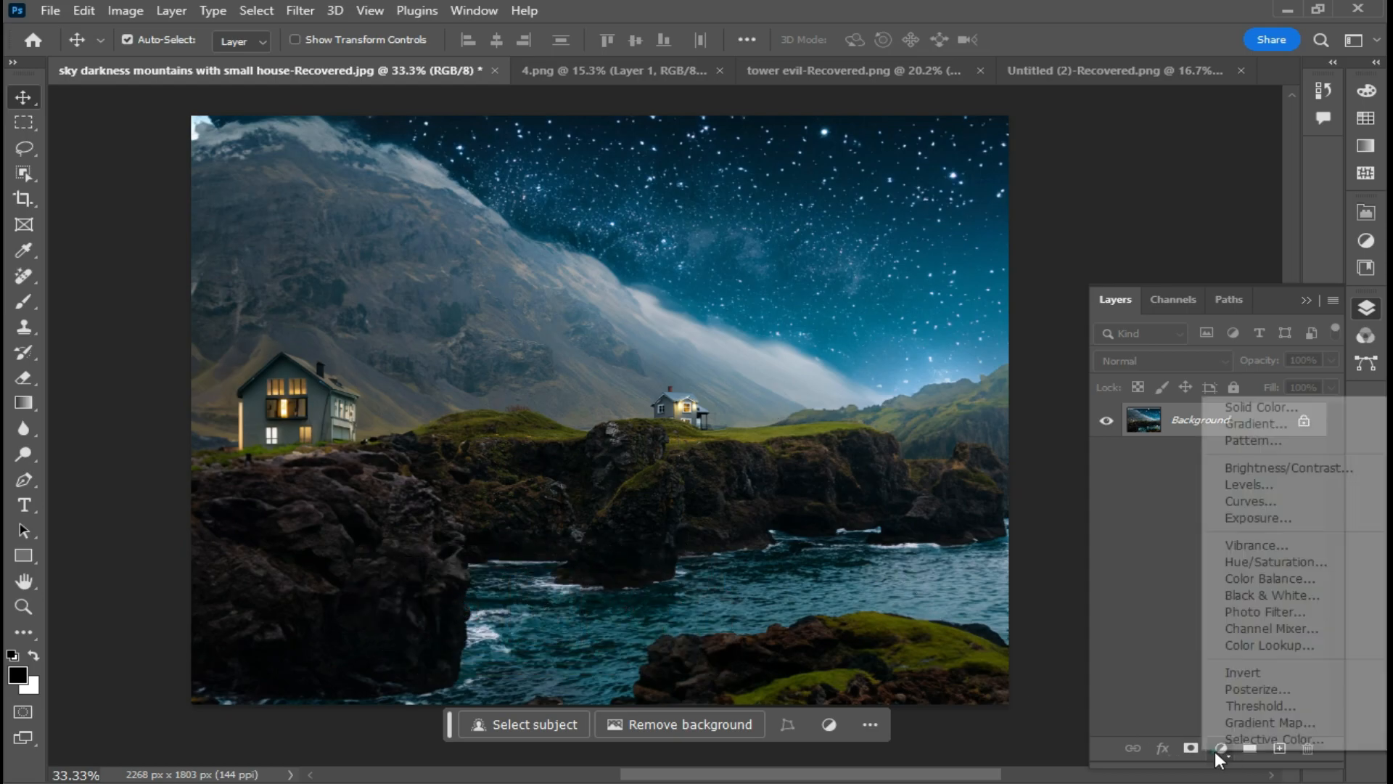
left_click(1246, 644)
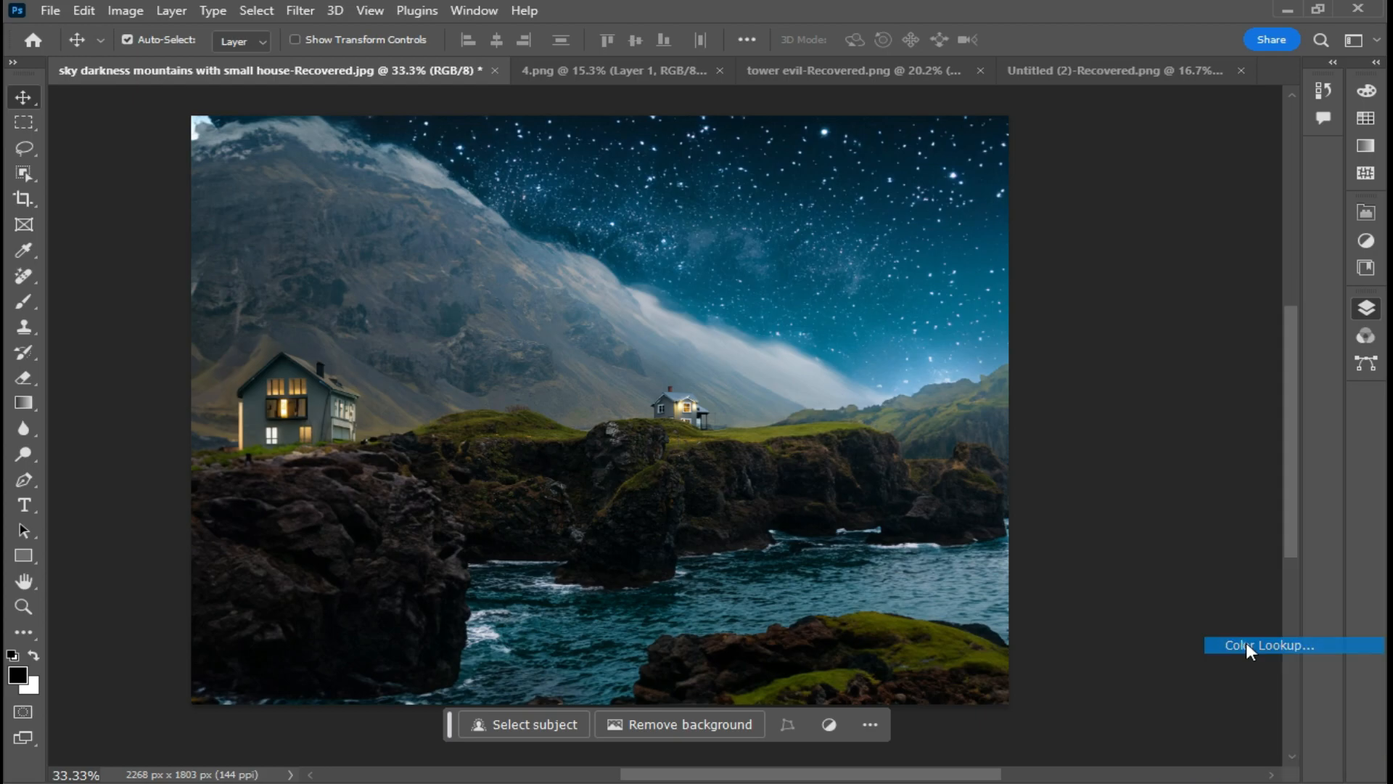
left_click(1264, 274)
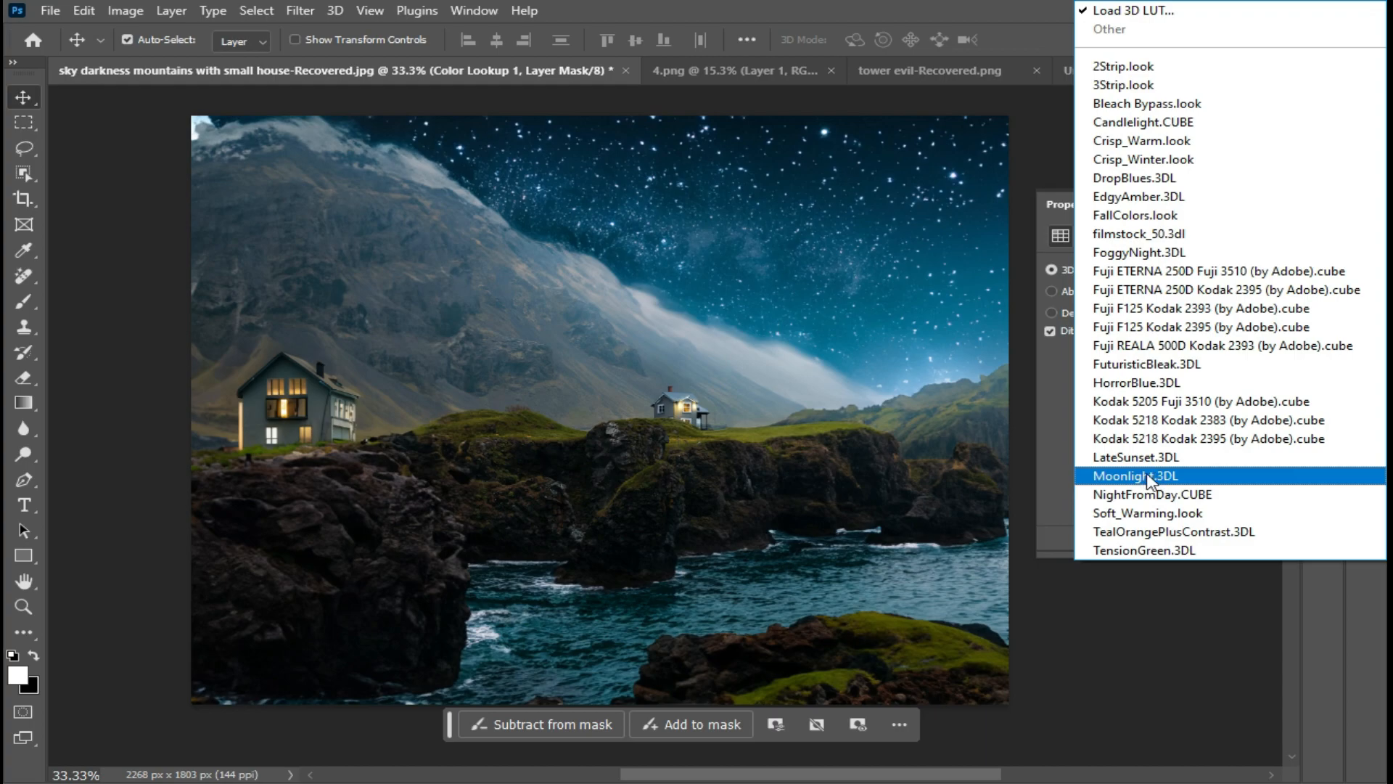
left_click(1203, 479)
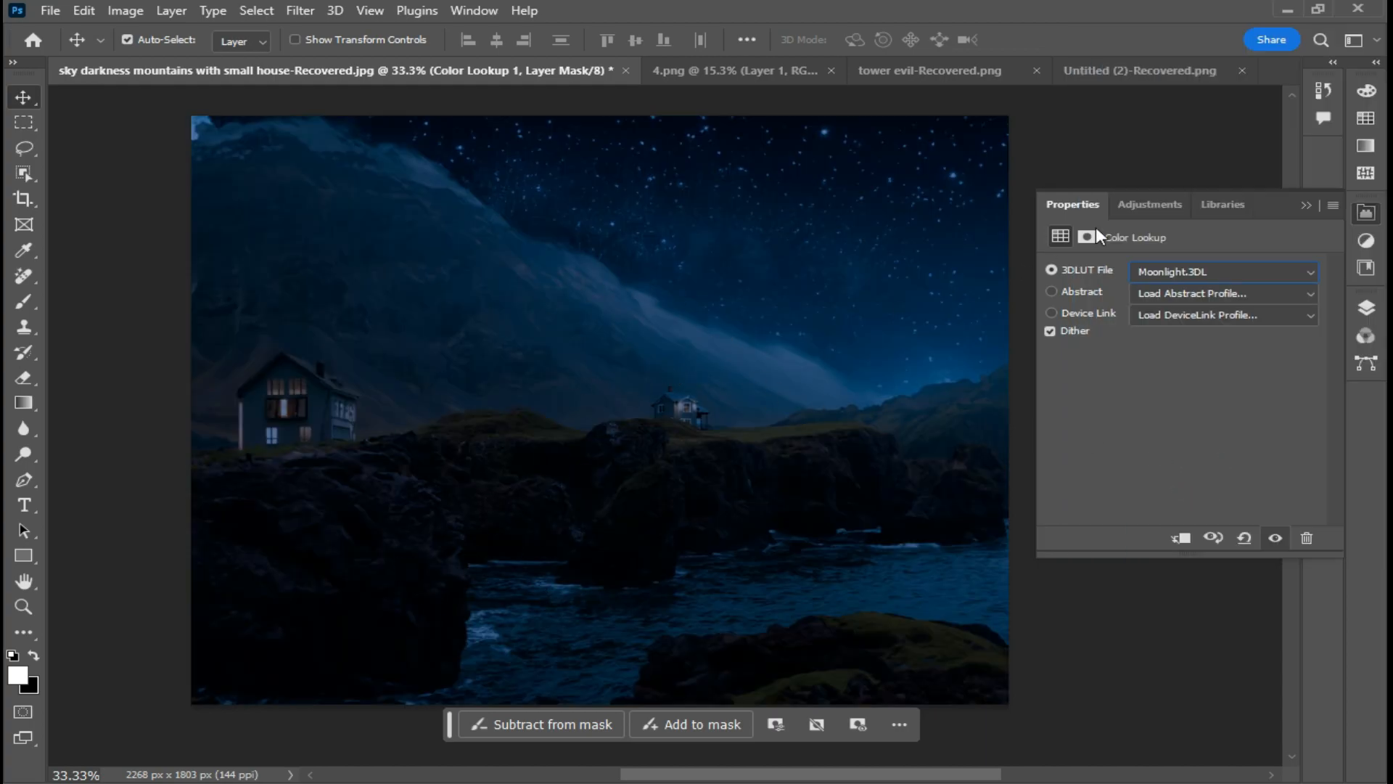
- Draw a radial foreground-to-background gradient on the Color Lookup mask centred on the small distant house
left_click(1366, 308)
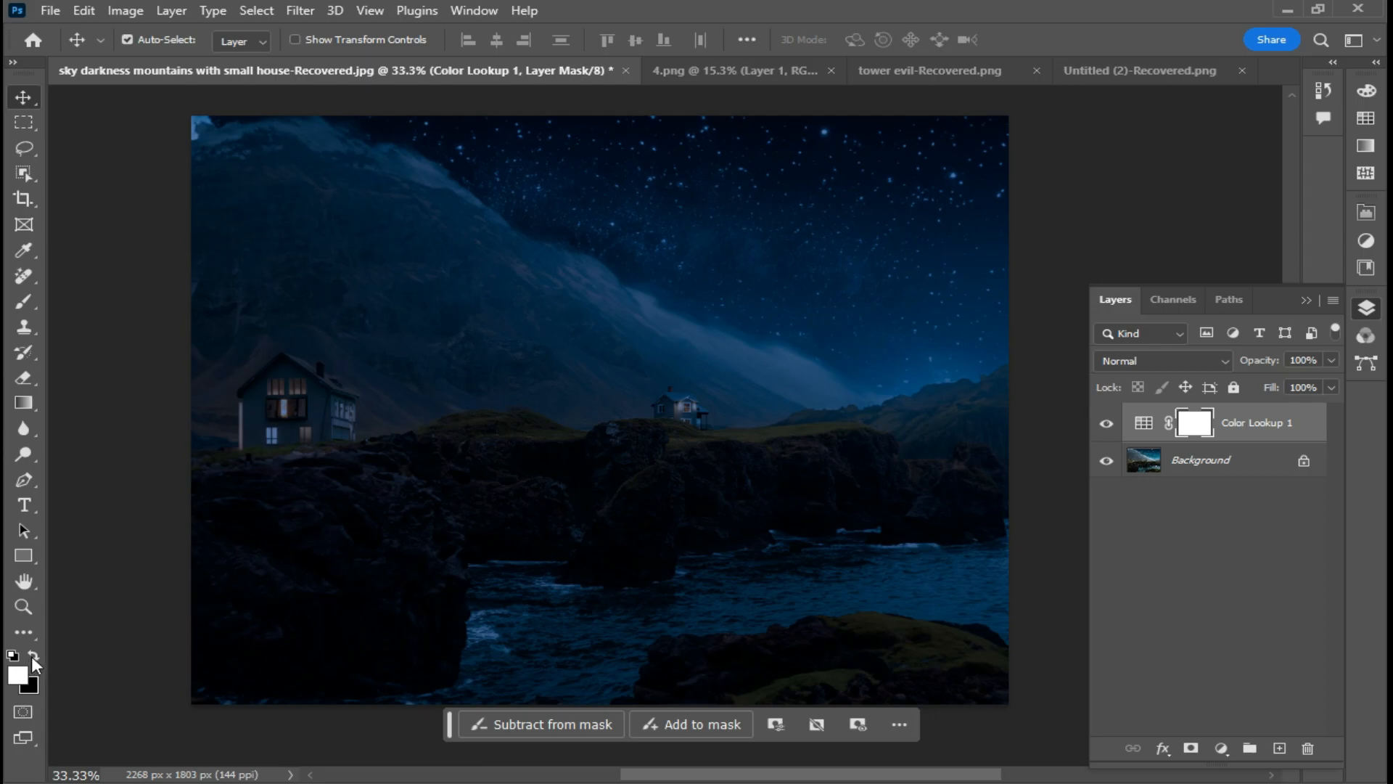
left_click(30, 400)
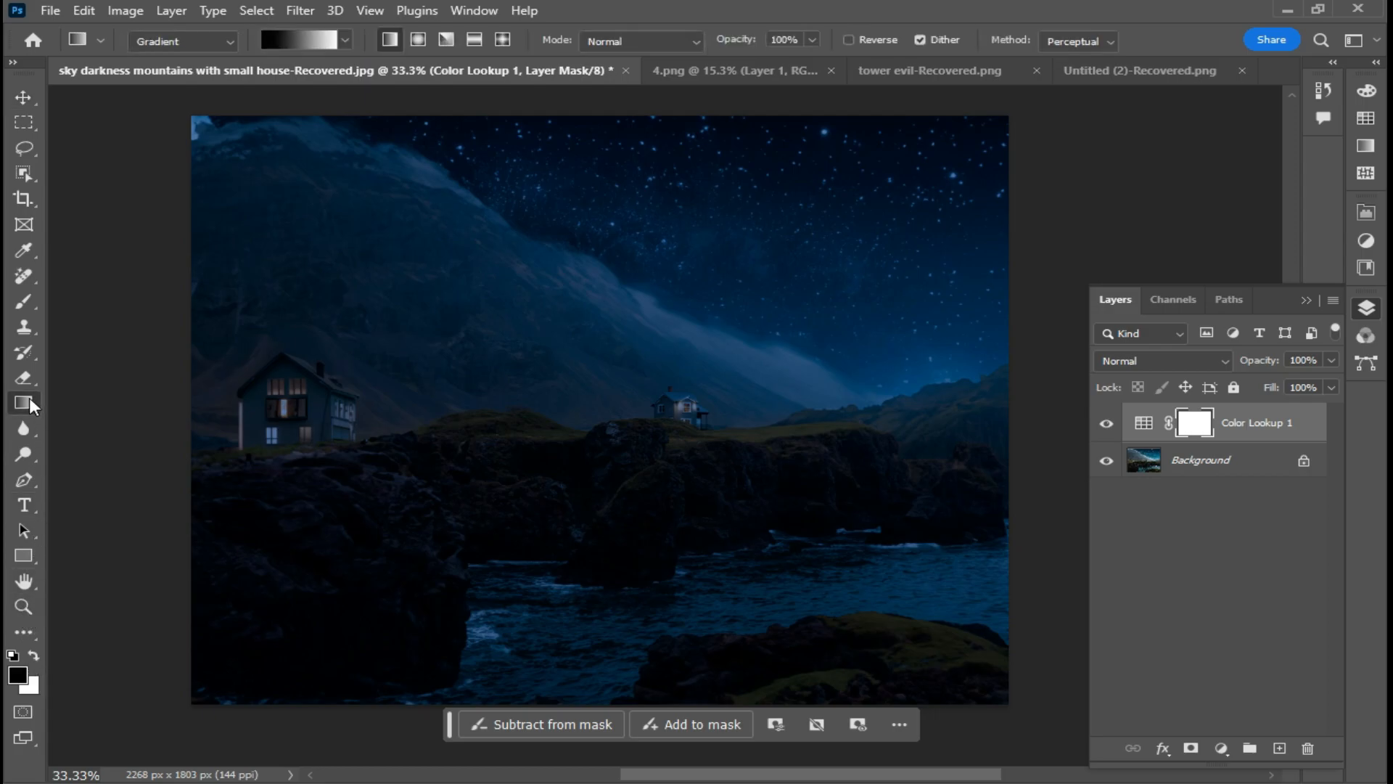
left_click(347, 38)
left_click(190, 80)
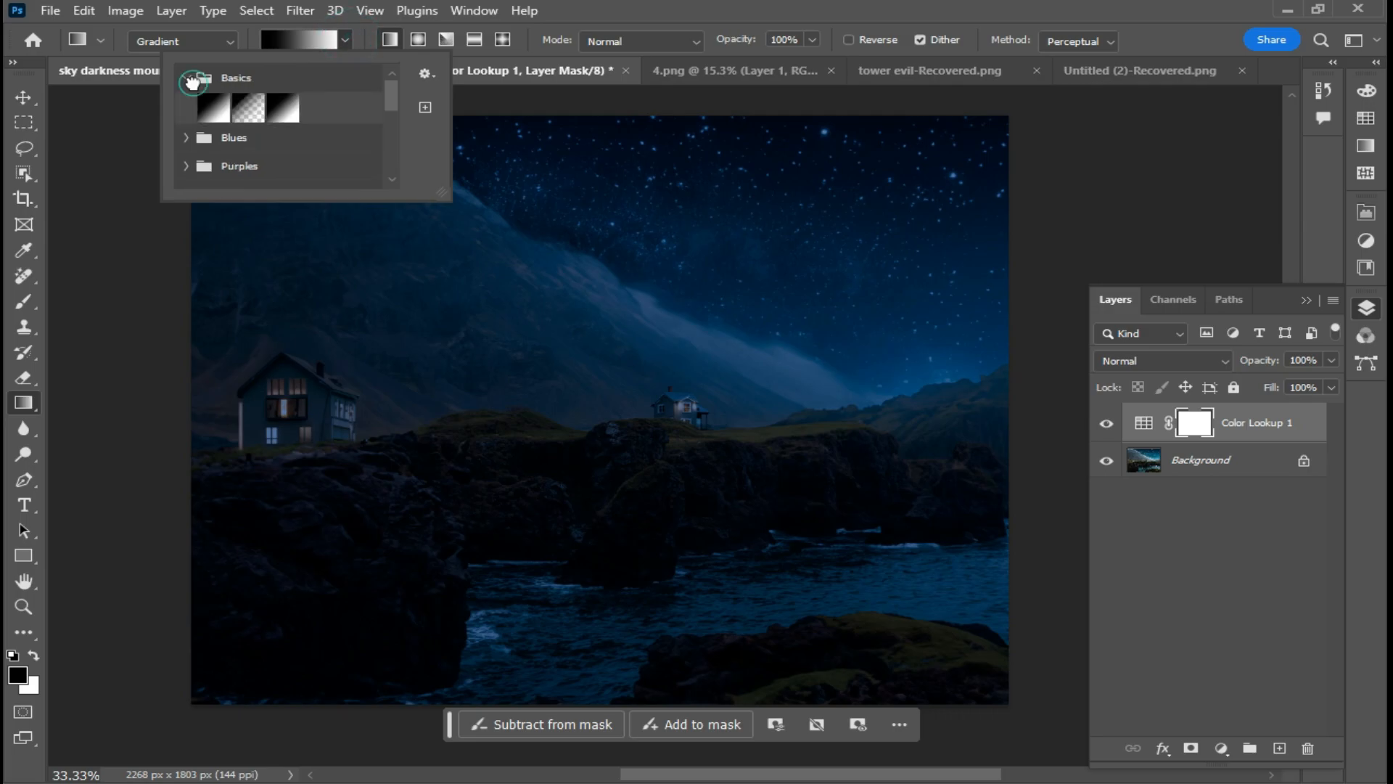
left_click(216, 109)
left_click(418, 40)
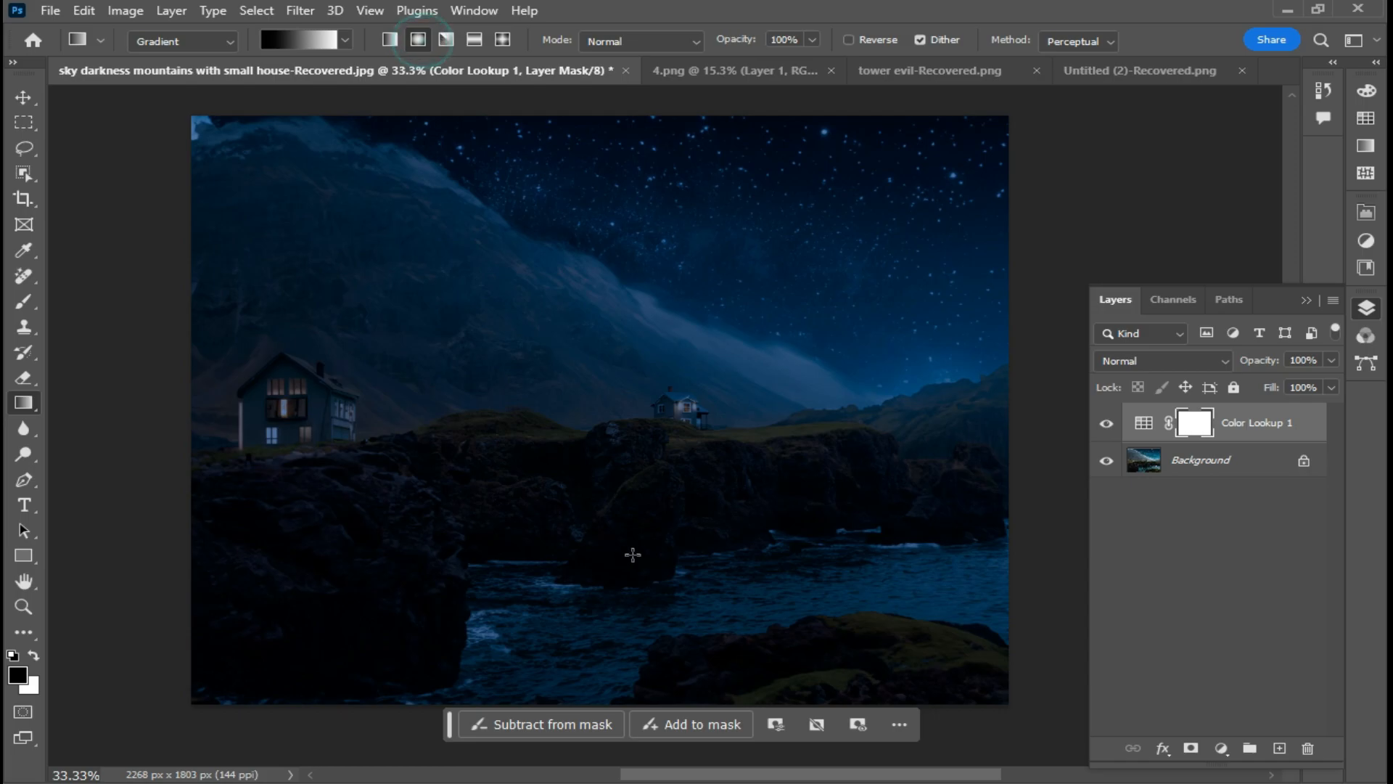
left_click_drag(683, 400, 702, 461)
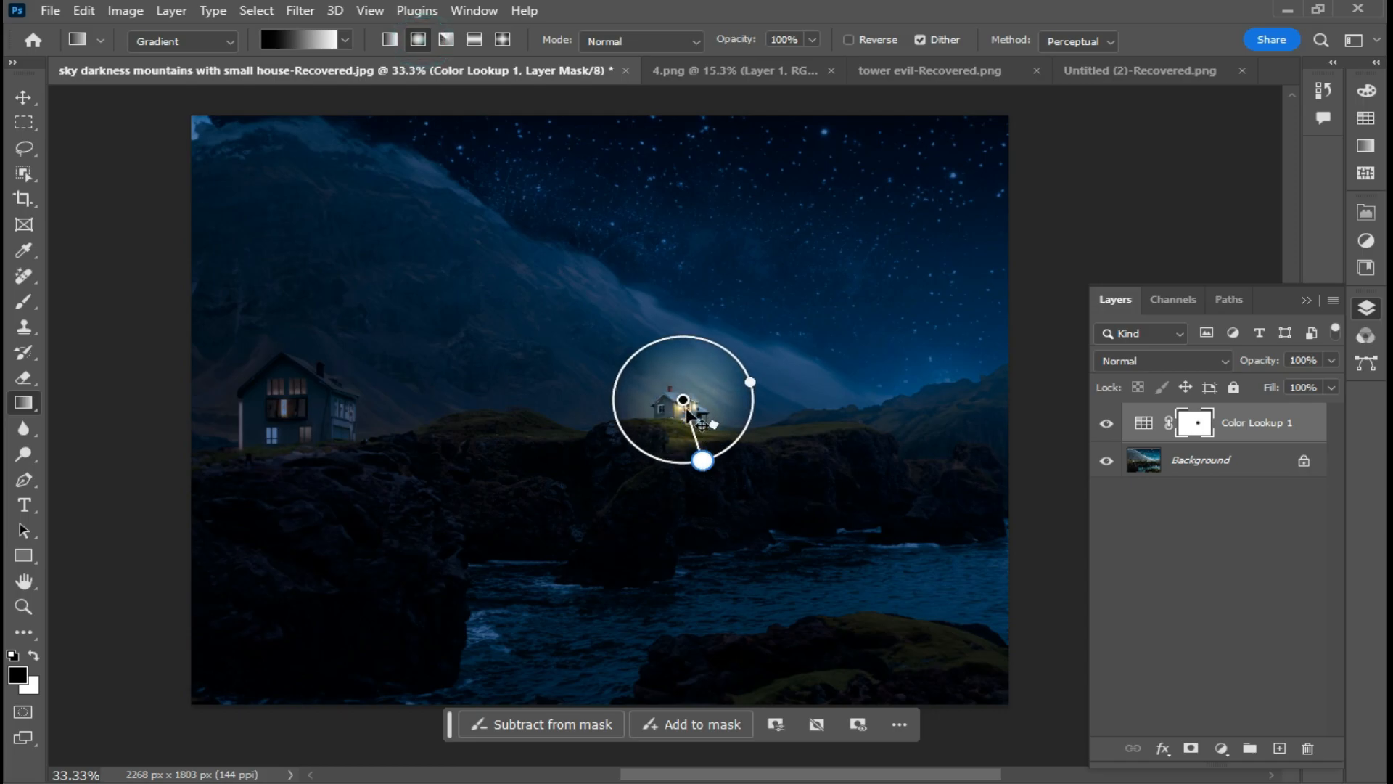
left_click_drag(685, 400, 703, 478)
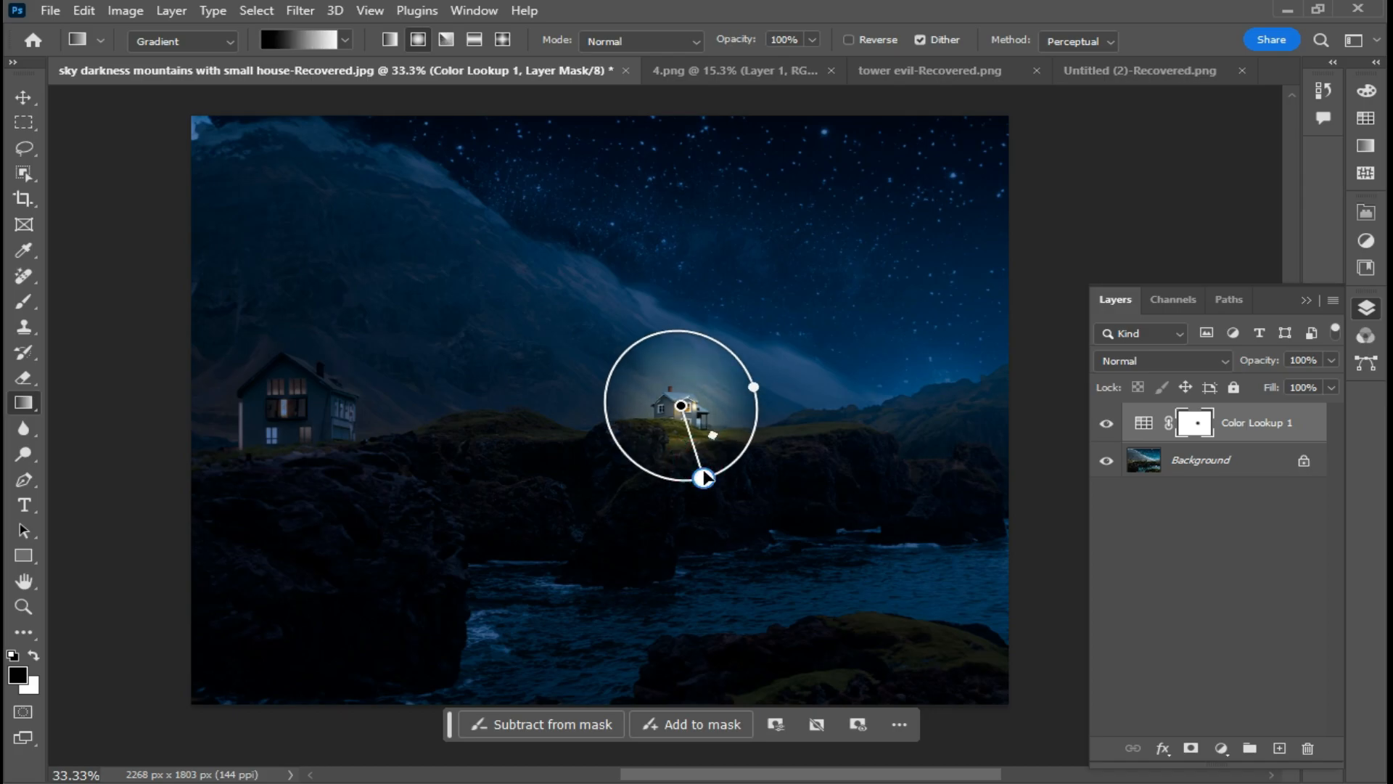
- Switch to a foreground-to-transparent radial gradient and add light around the left house on the Color Lookup mask
left_click(1273, 436)
left_click(347, 40)
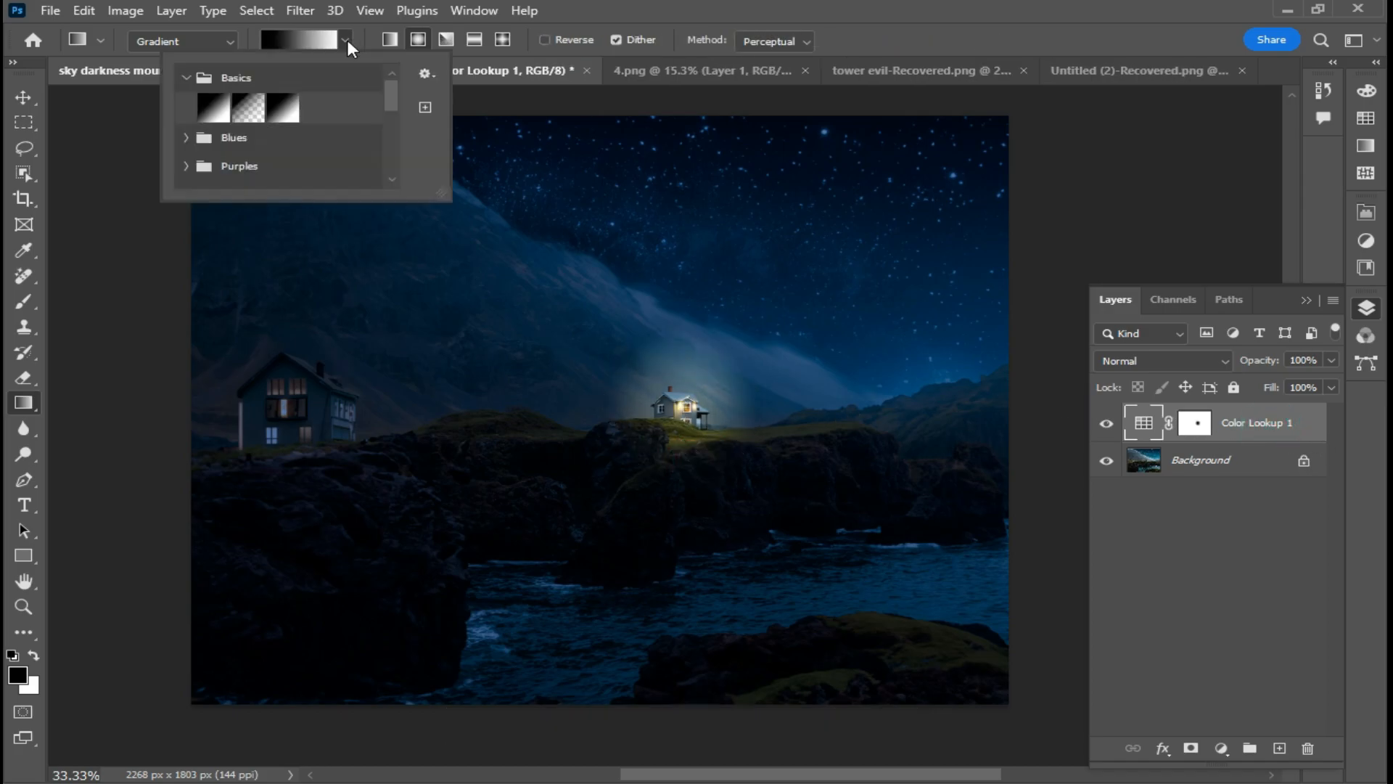
left_click(253, 113)
mouse_move(287, 395)
left_mouse_down()
mouse_move(330, 508)
mouse_move(170, 577)
mouse_move(168, 555)
left_mouse_up()
left_click_drag(125, 297, 154, 314)
left_click_drag(172, 555, 171, 561)
mouse_move(686, 401)
left_mouse_down()
mouse_move(716, 435)
mouse_move(711, 466)
mouse_move(636, 475)
mouse_move(732, 460)
mouse_move(690, 421)
left_mouse_up()
left_click_drag(732, 477, 733, 470)
left_click(1212, 417)
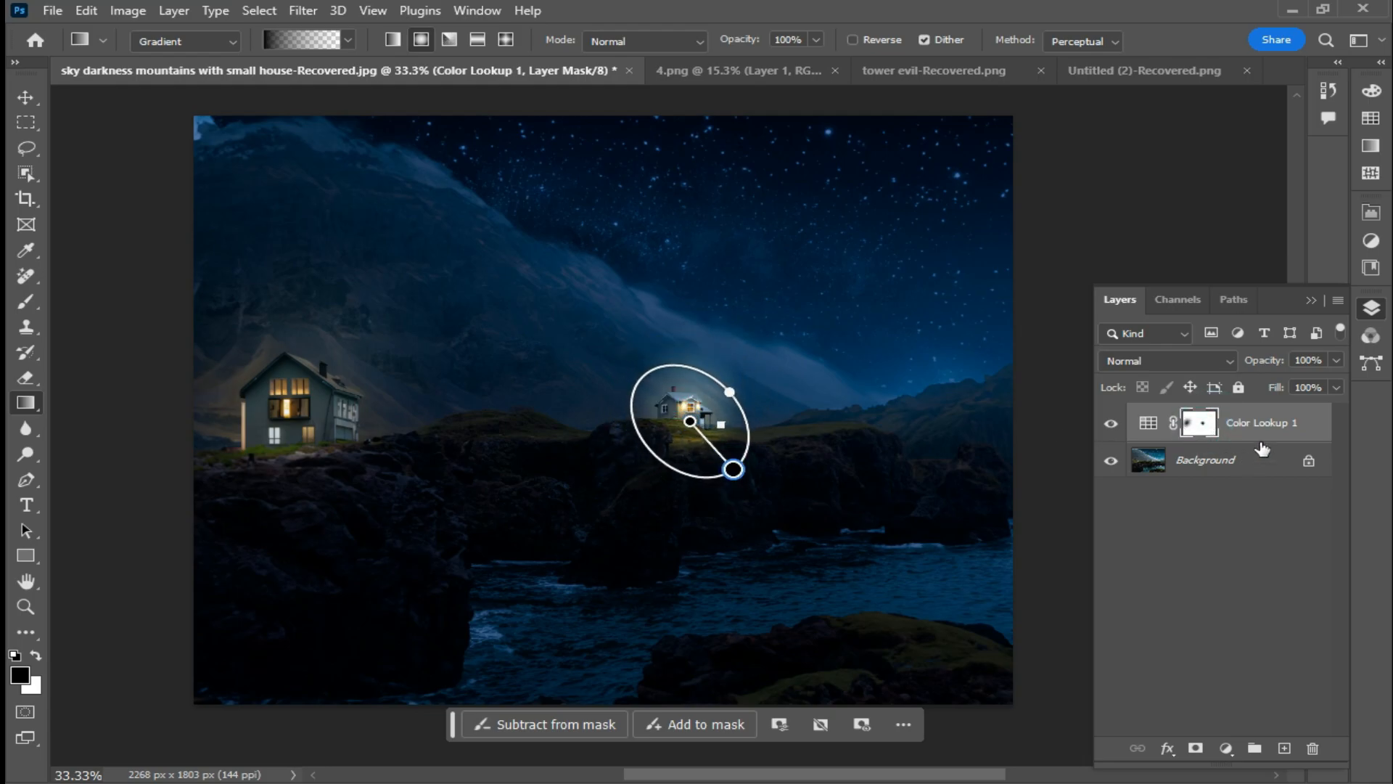
left_click(1261, 416)
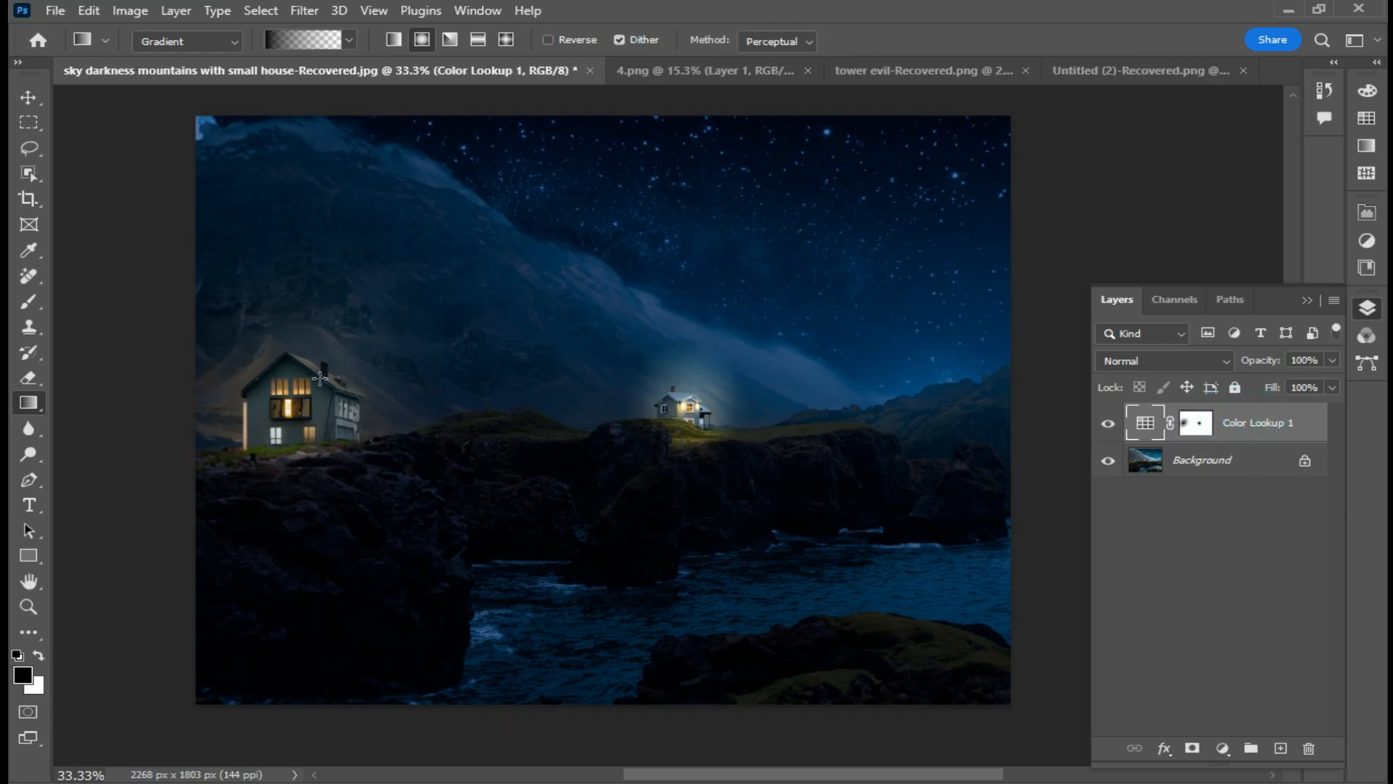
- Toggle the Color Lookup layer's visibility to compare the image before and after the night effect
left_click(1109, 429)
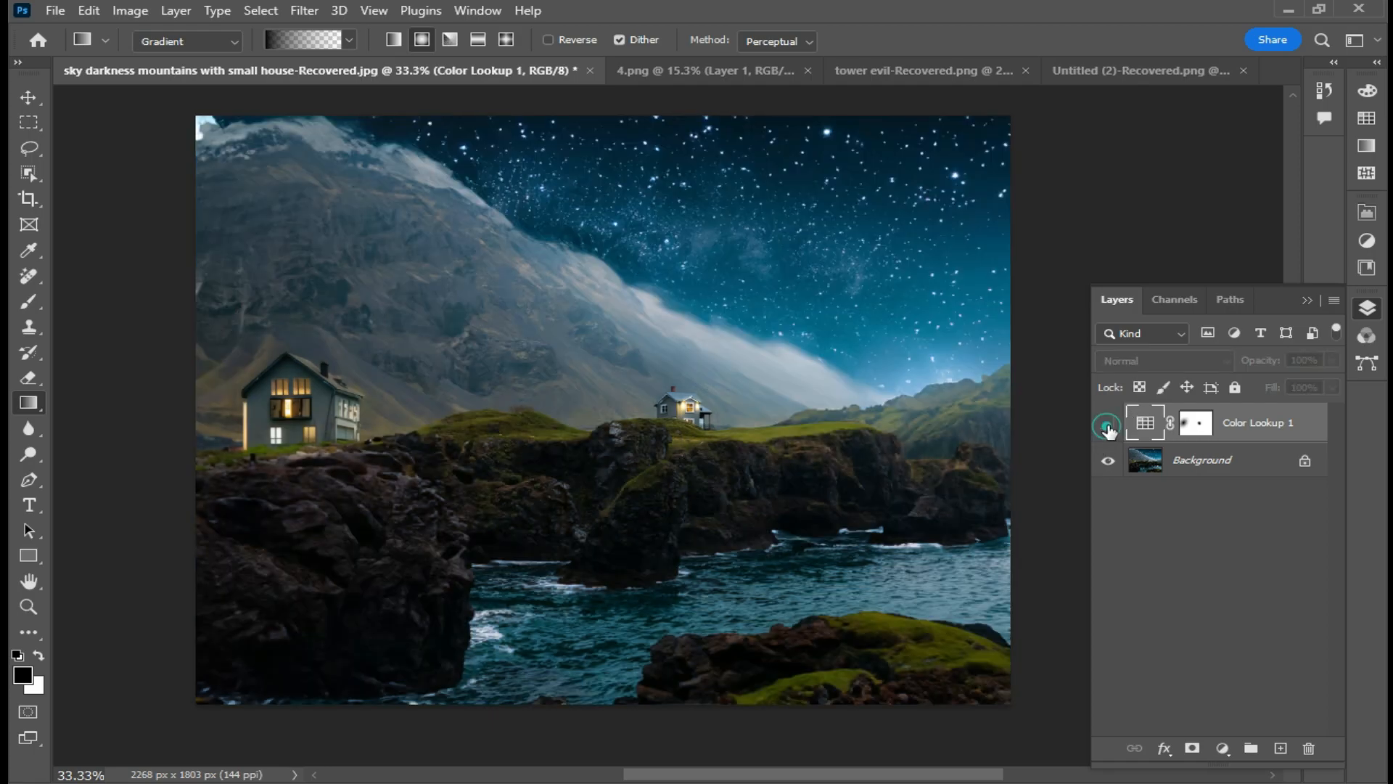
left_click(1108, 423)
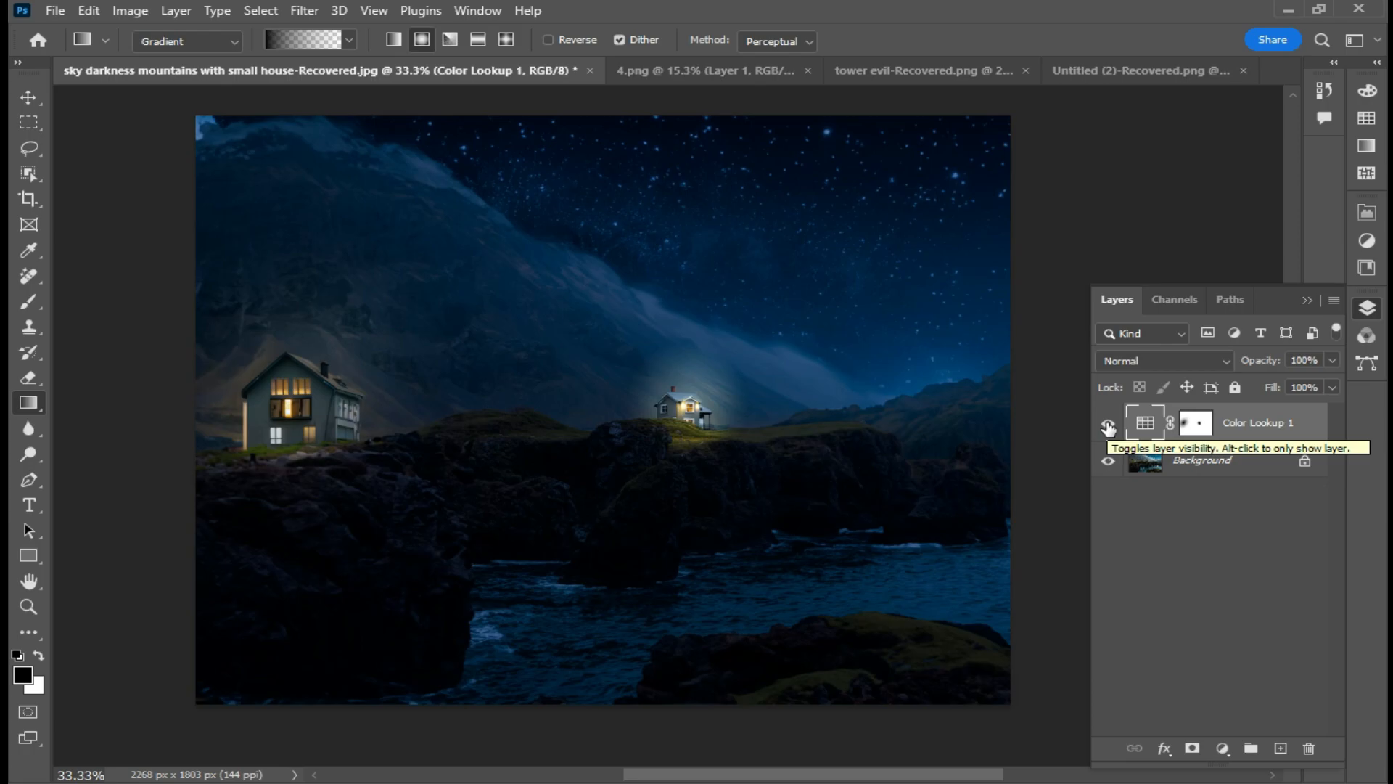
left_click(1108, 424)
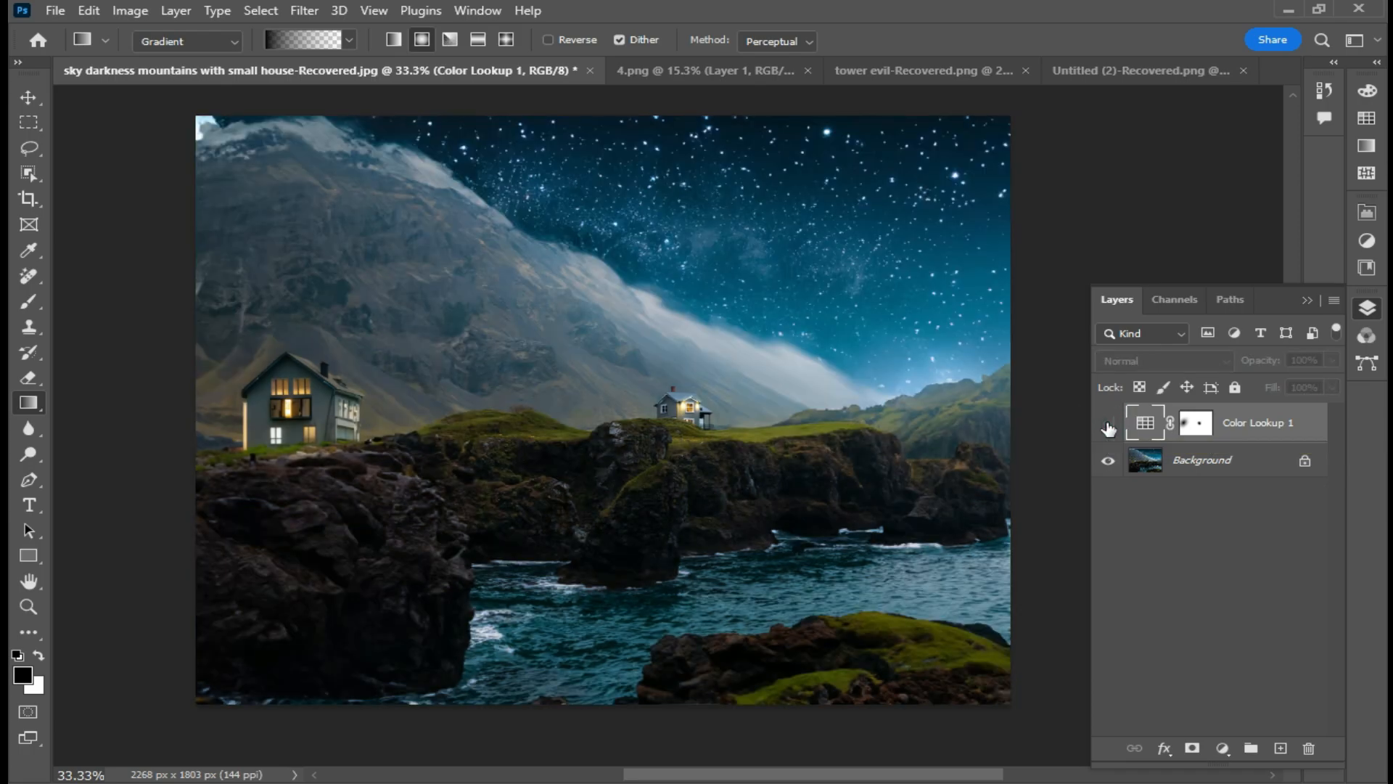
left_click(1108, 424)
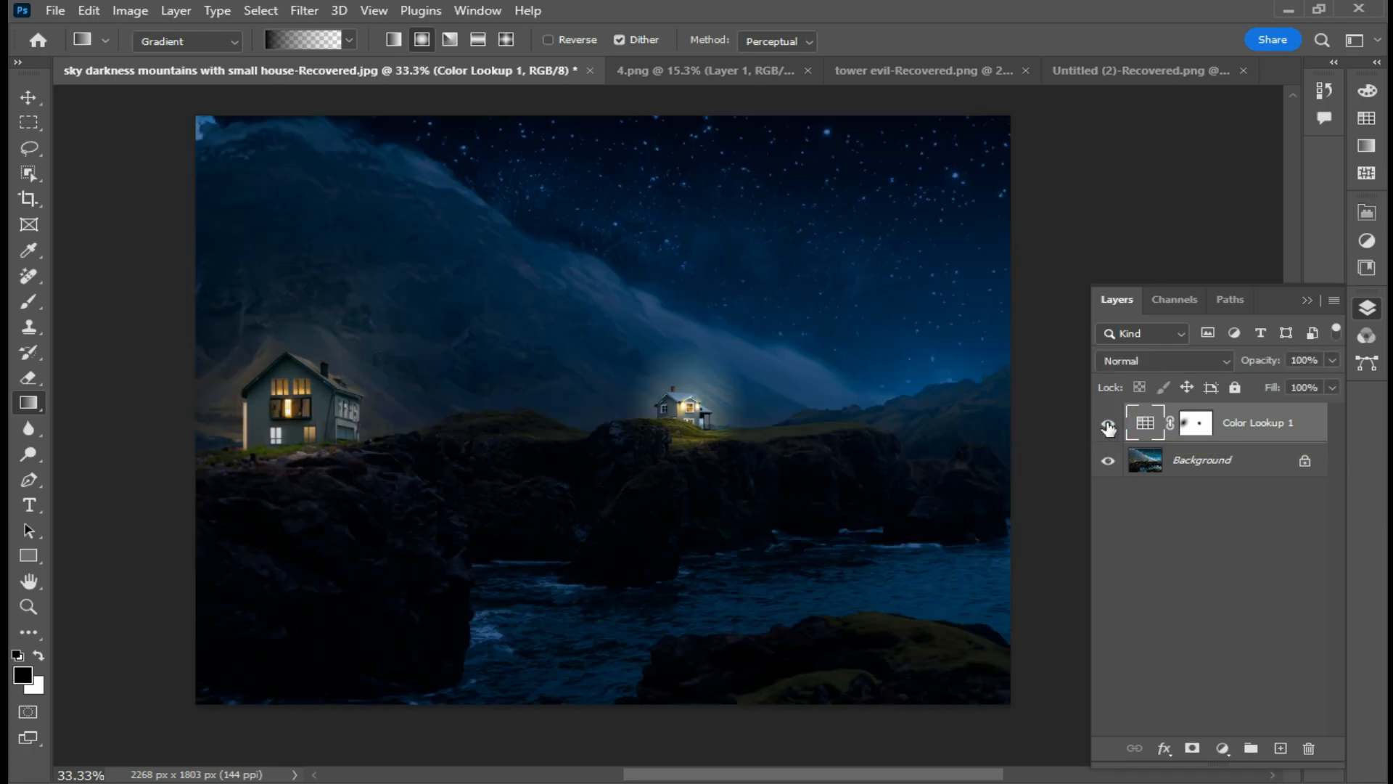
left_click(1236, 570)
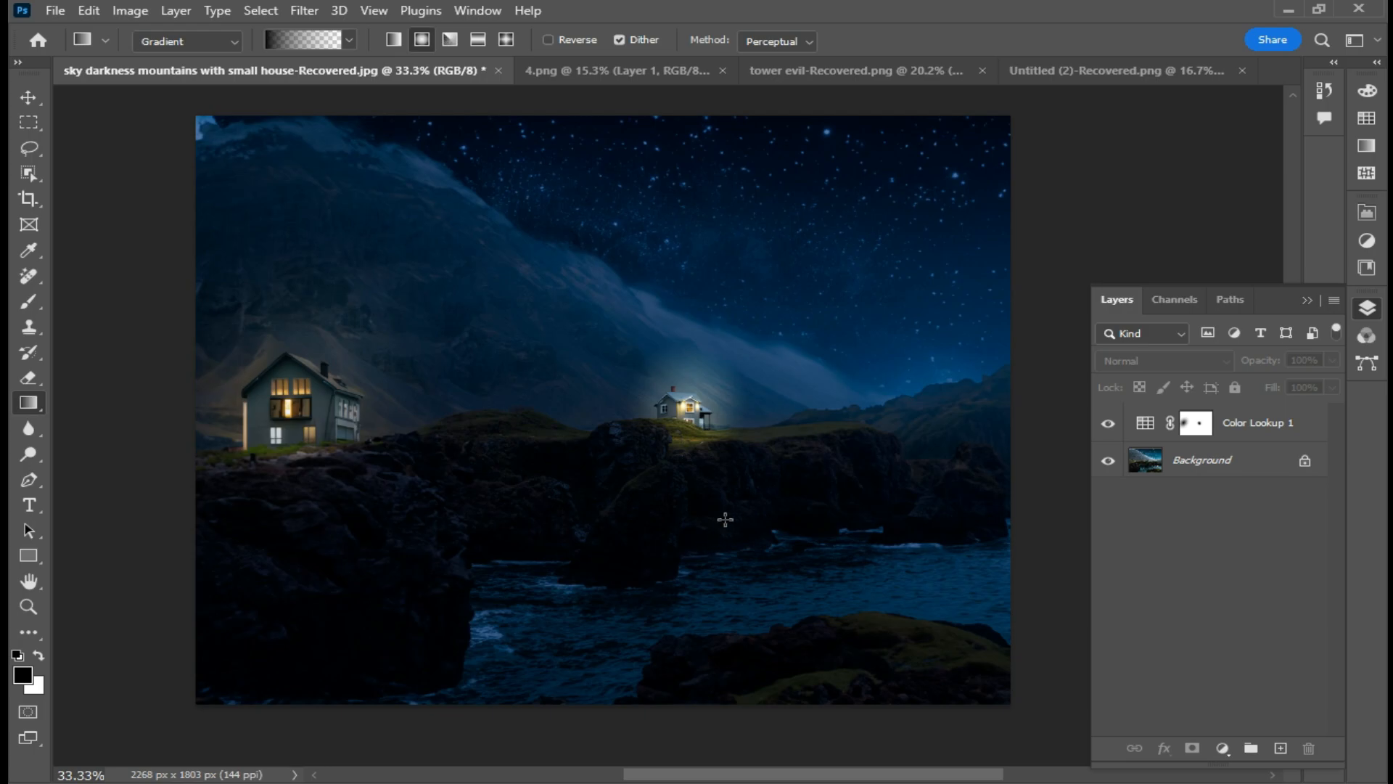
- Zoom in and out to inspect the lighting around both houses
scroll(737, 479, "up", 4)
scroll(702, 440, "up", 7)
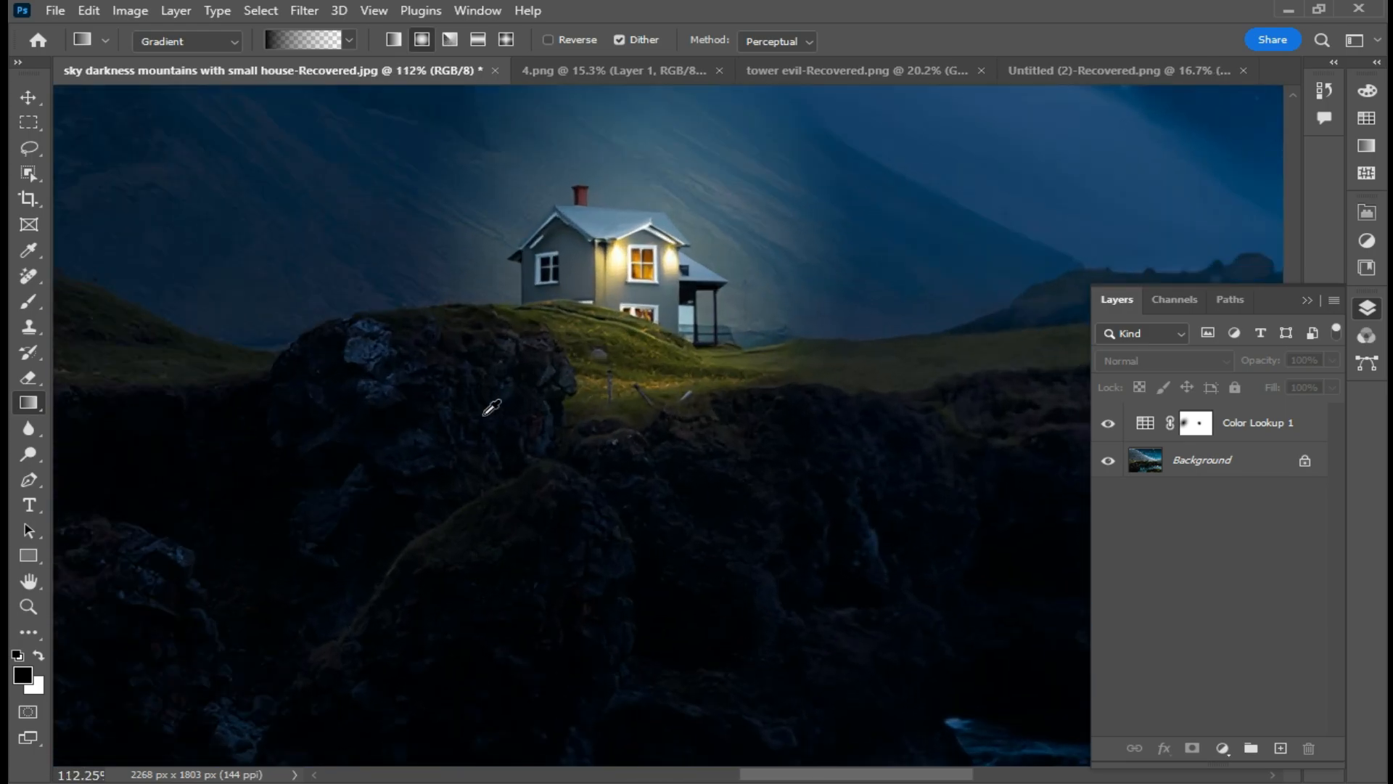
scroll(636, 358, "down", 8)
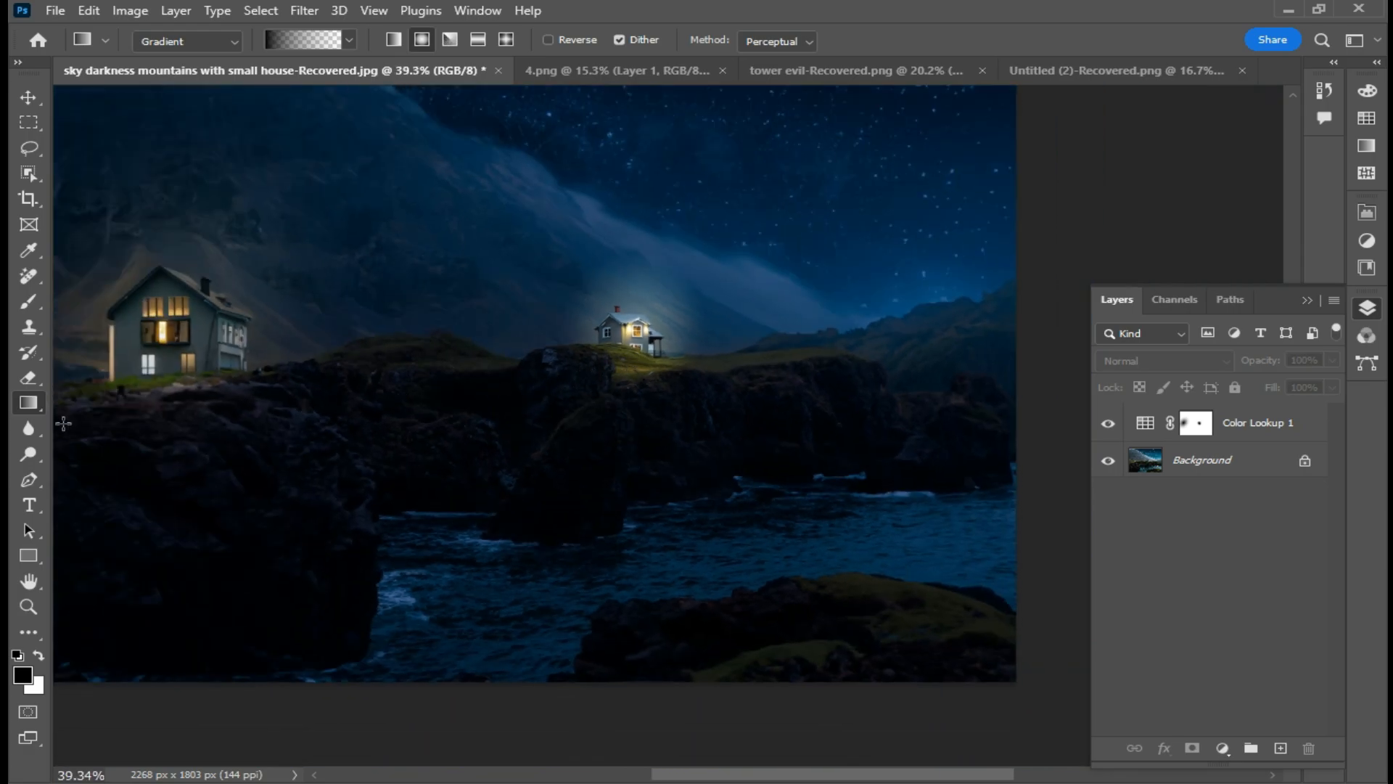
scroll(134, 423, "up", 6)
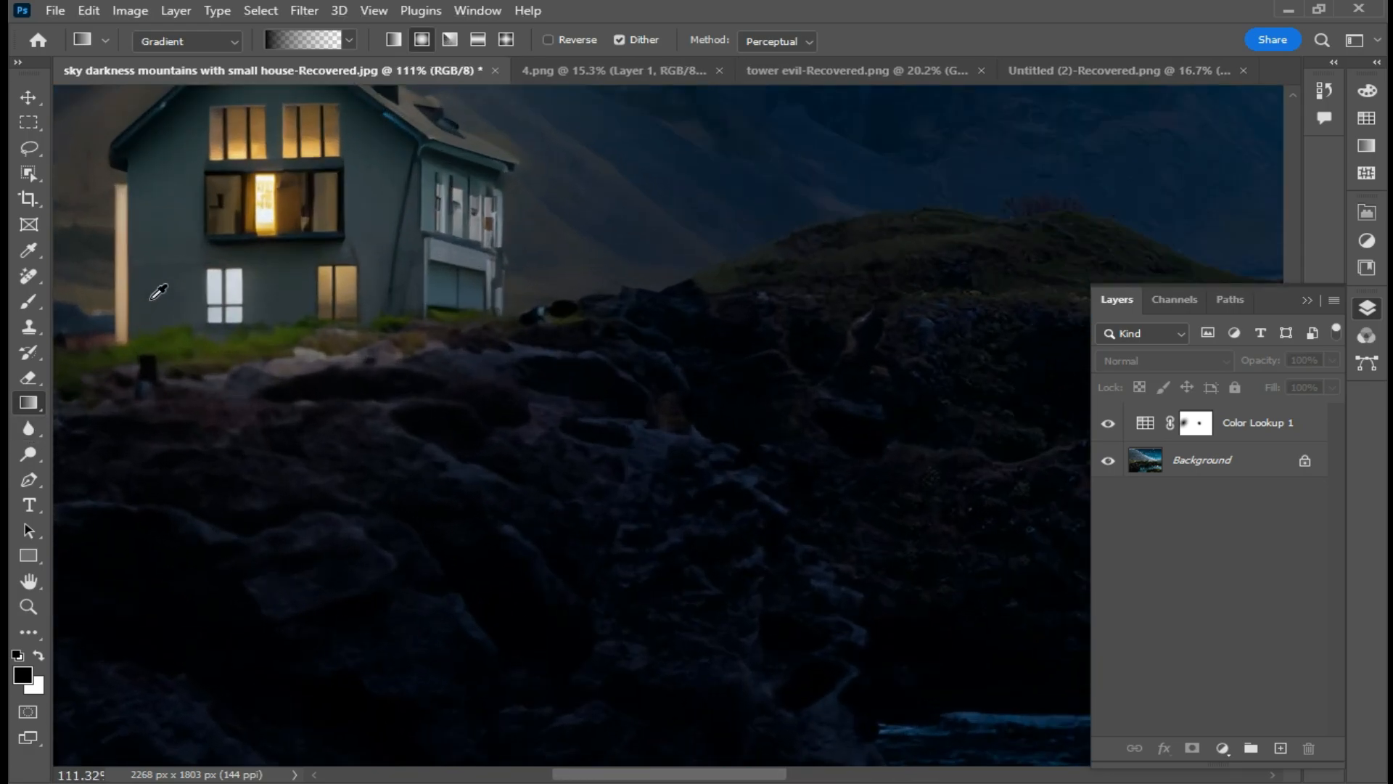
scroll(156, 294, "down", 5)
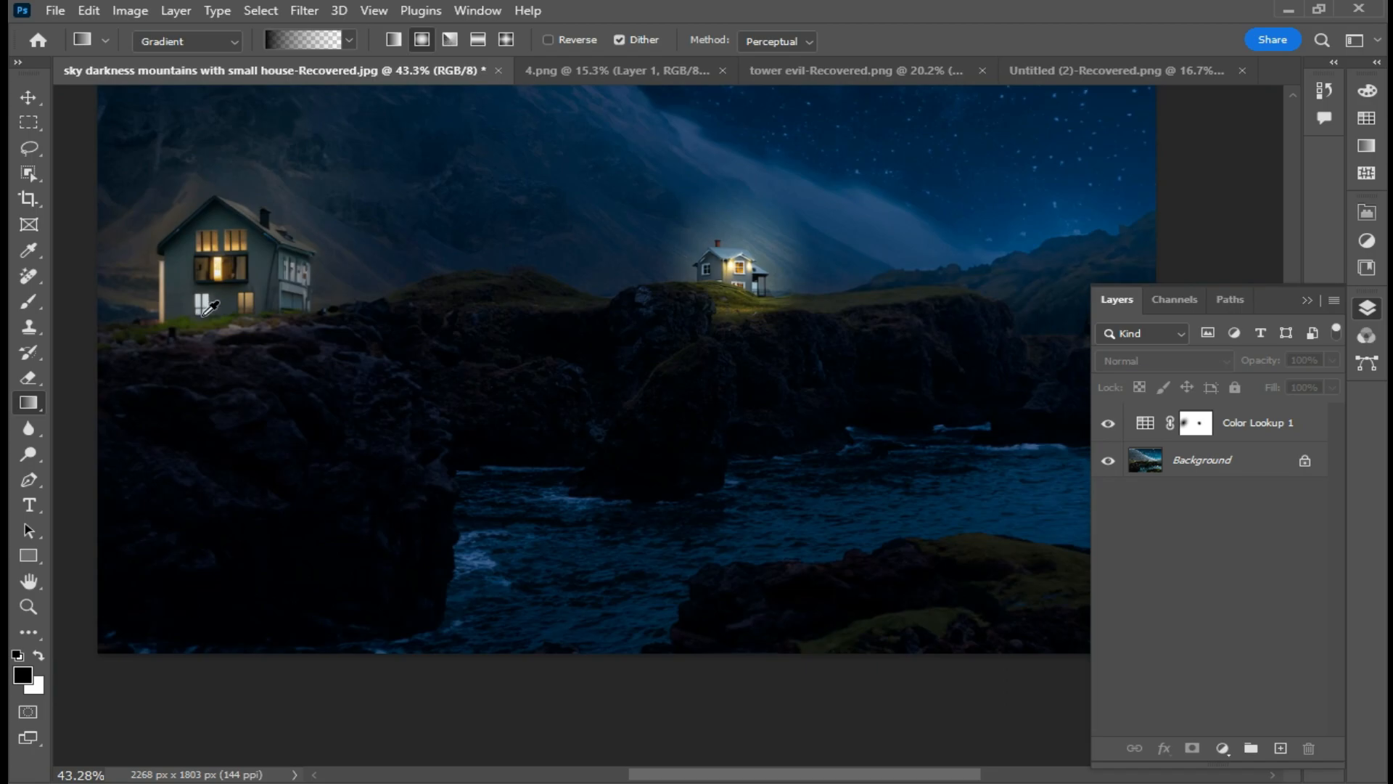
scroll(450, 296, "down", 4)
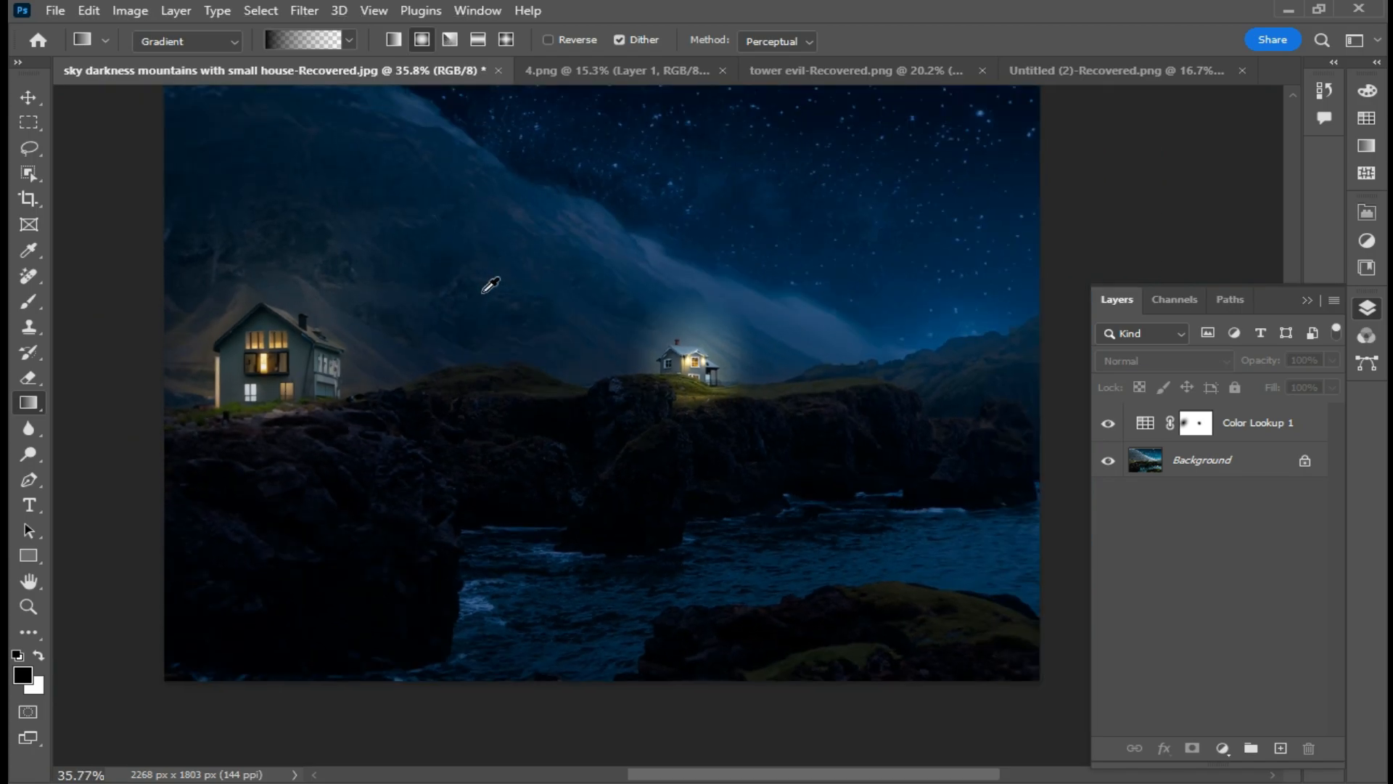
scroll(486, 288, "up", 3)
scroll(483, 292, "down", 1)
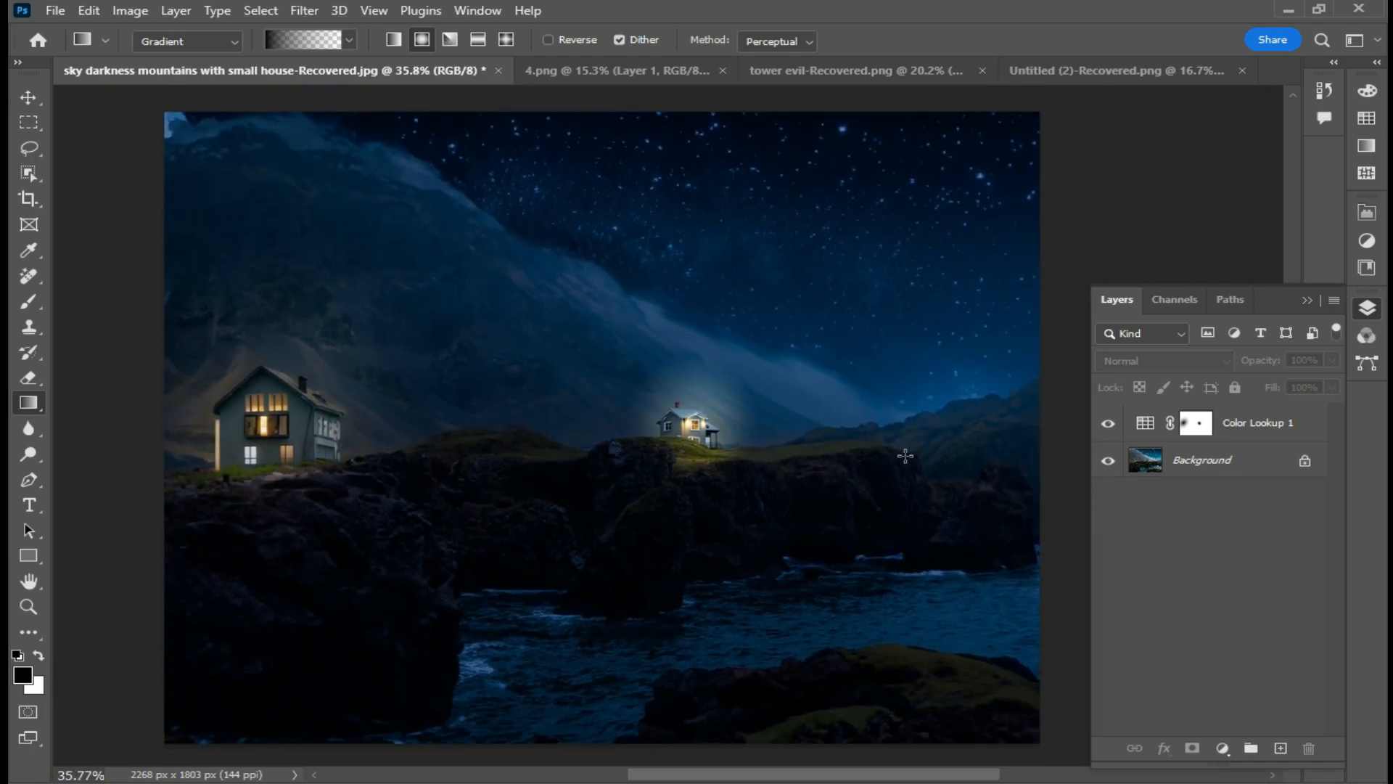